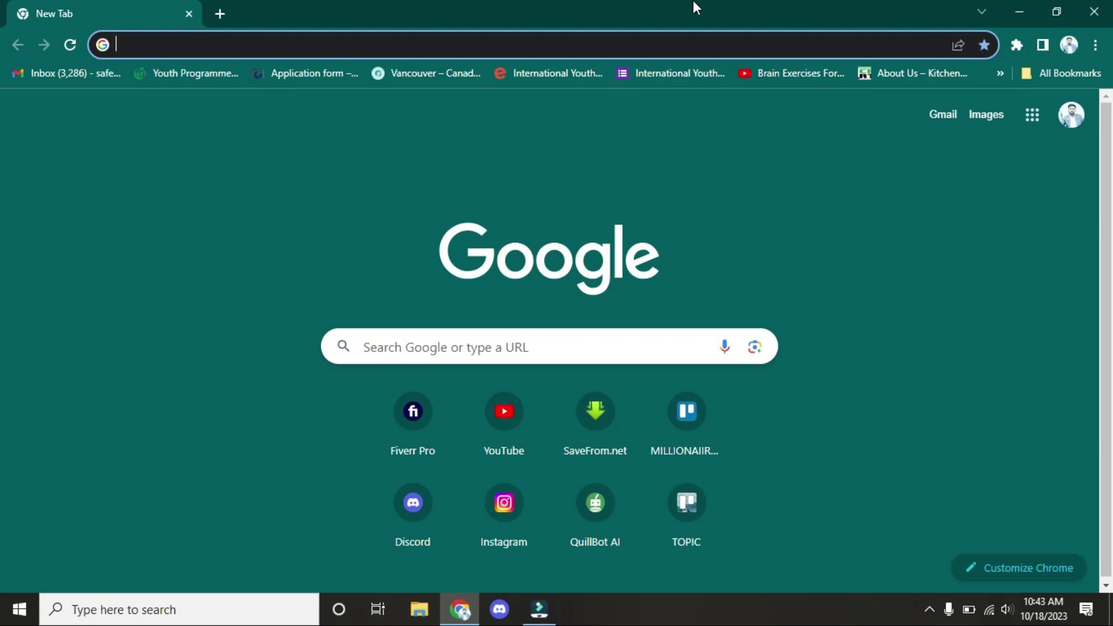
Step: Go to canva.com in Chrome using the address bar suggestion
text(canva.com)
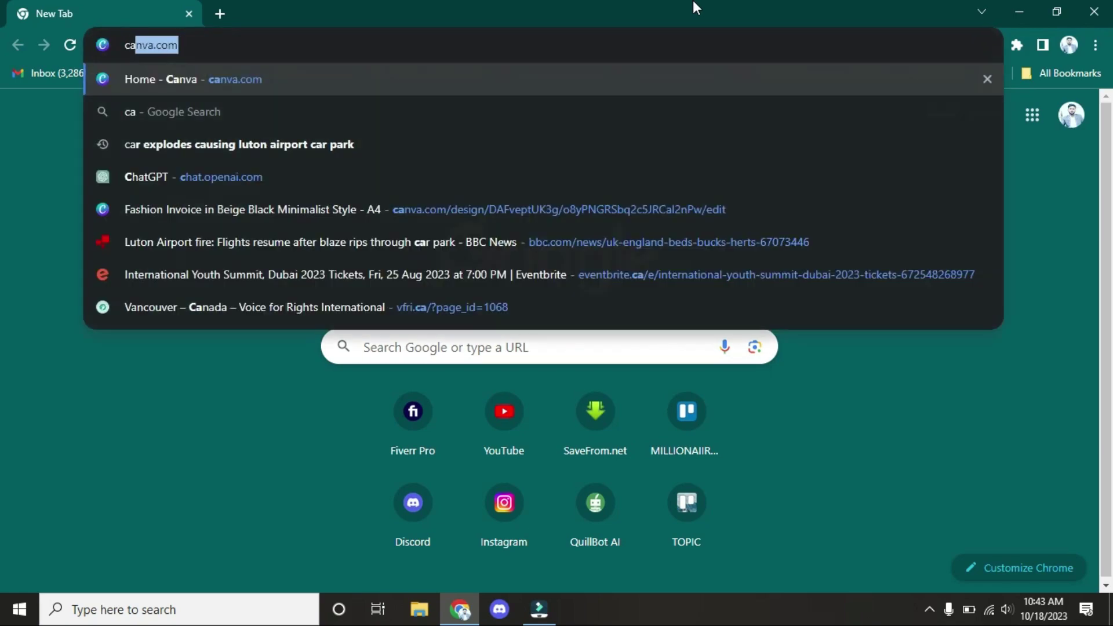
key(Return)
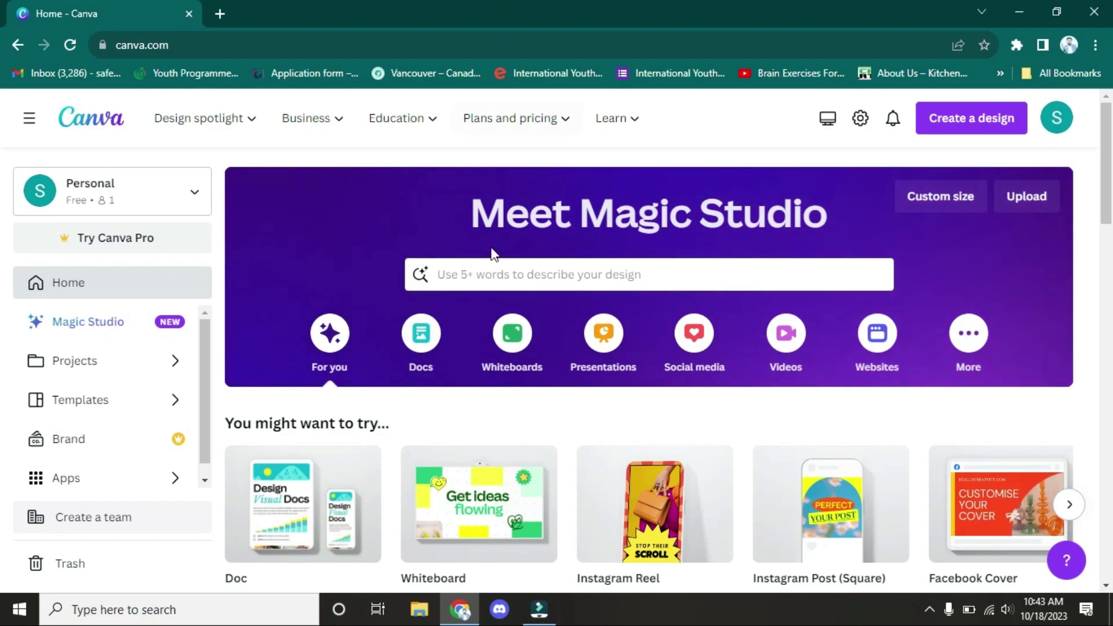
Step: Search Canva for 'business card' templates
click(486, 283)
text(b)
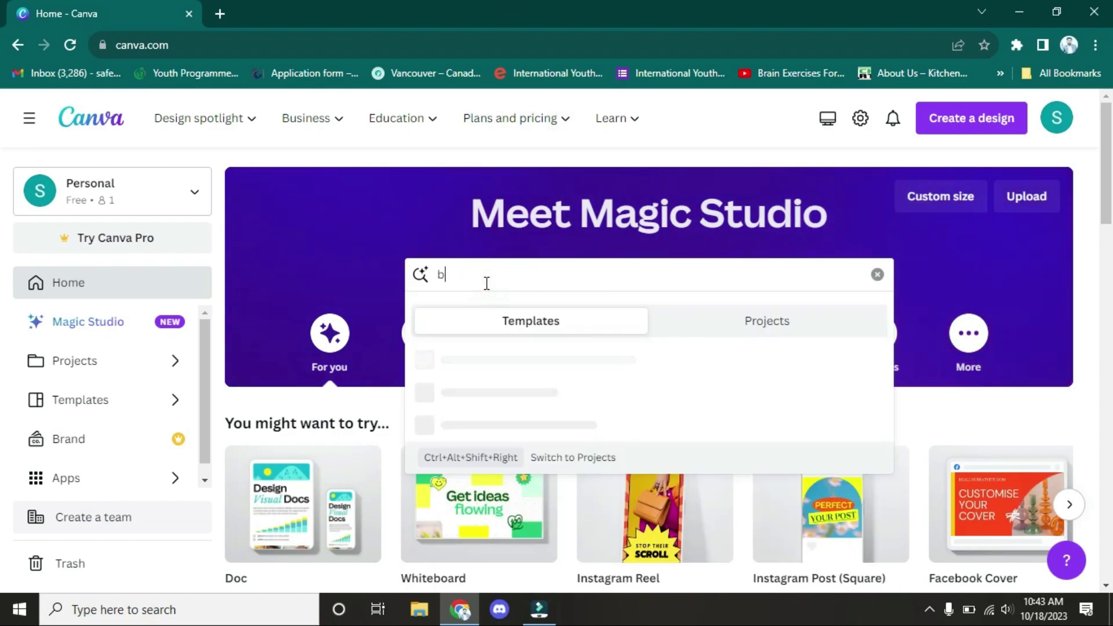
text(usiness card)
key(Return)
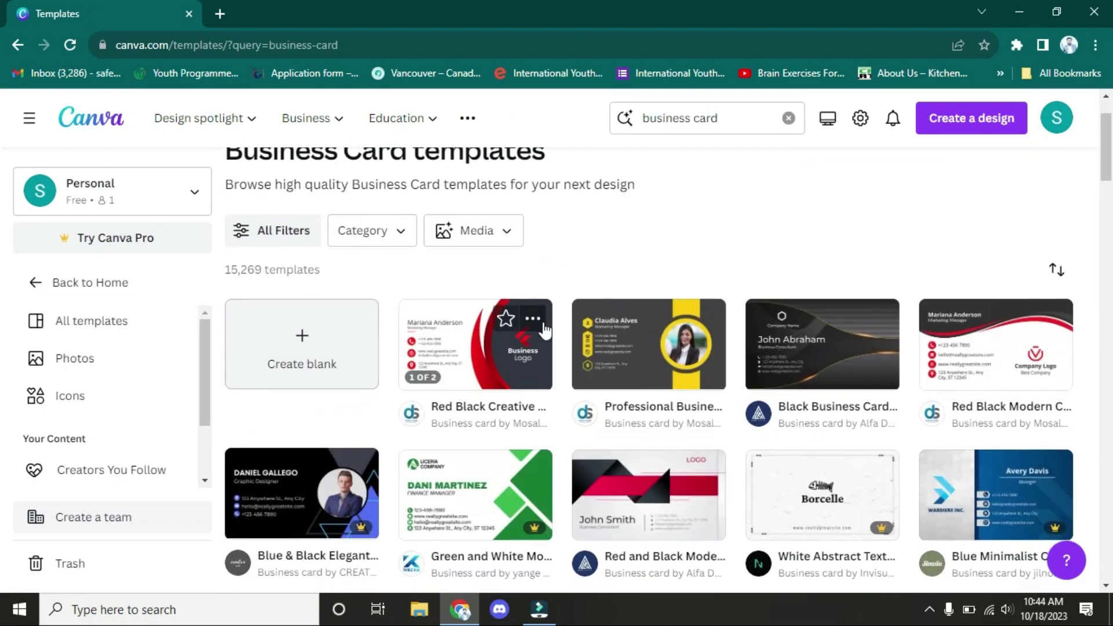
Step: Browse the business card template results to compare designs
scroll(545, 330, down, 2)
scroll(619, 331, down, 3)
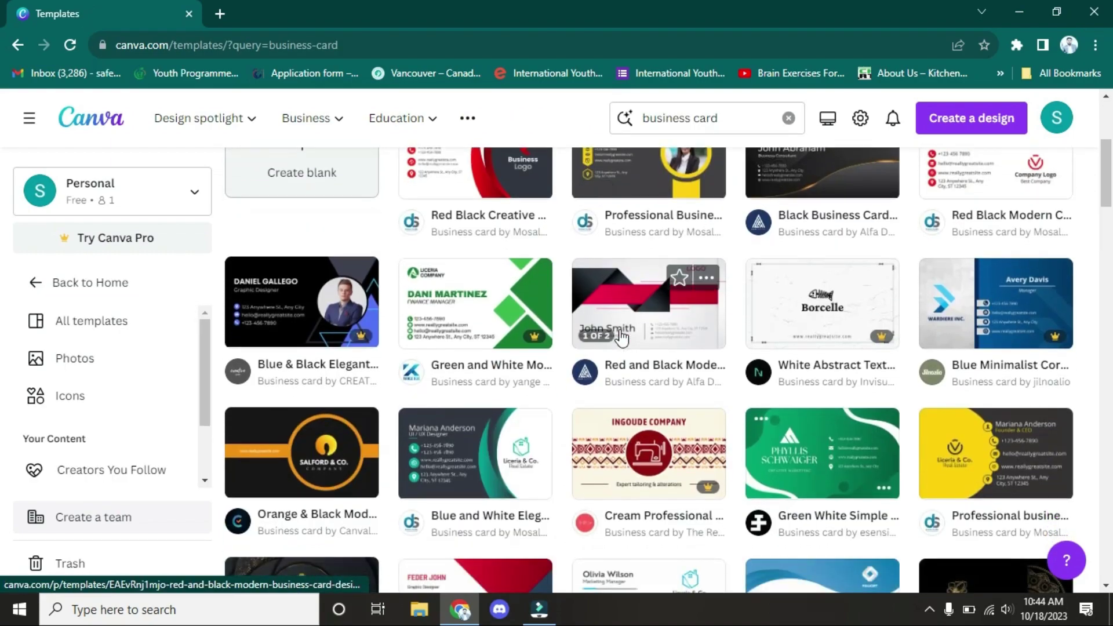
scroll(622, 337, up, 2)
scroll(632, 342, down, 1)
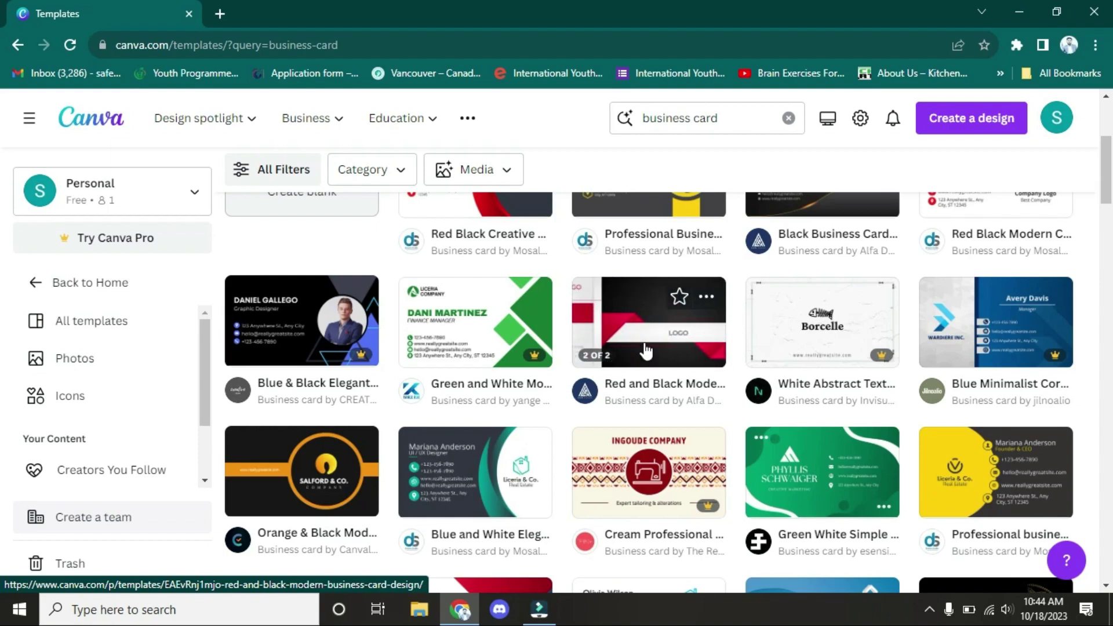
scroll(665, 284, up, 4)
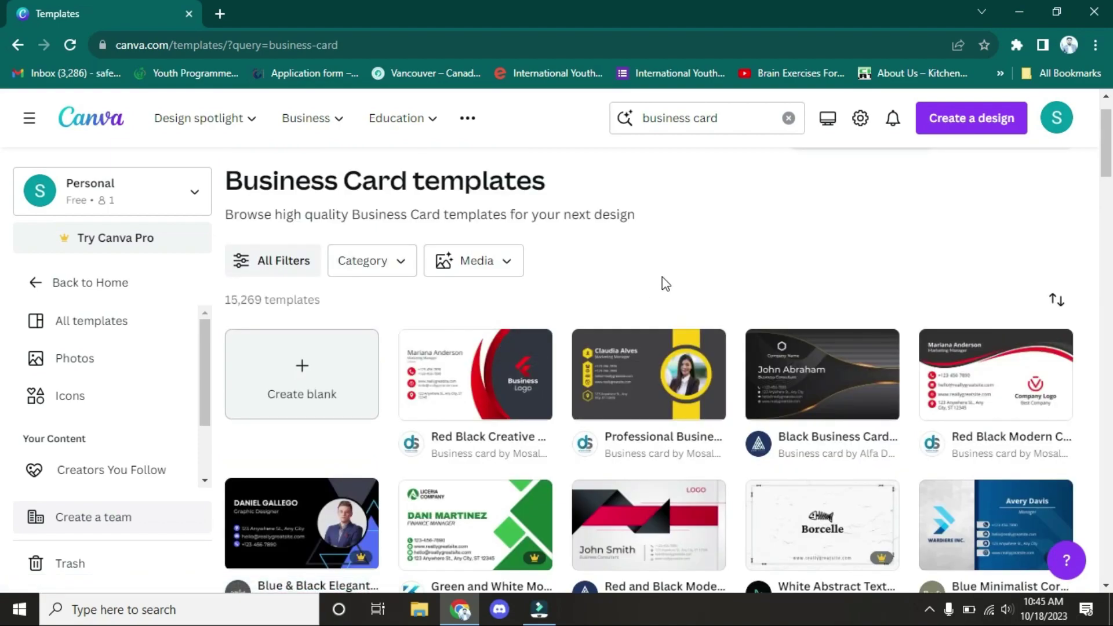
scroll(662, 277, down, 3)
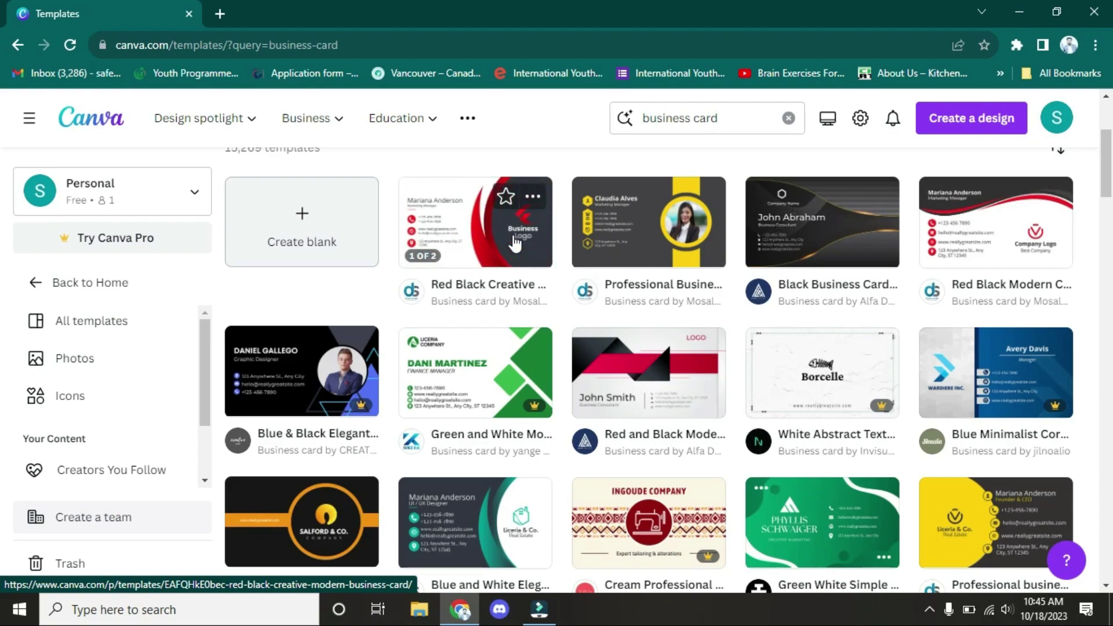
mouse_move(523, 413)
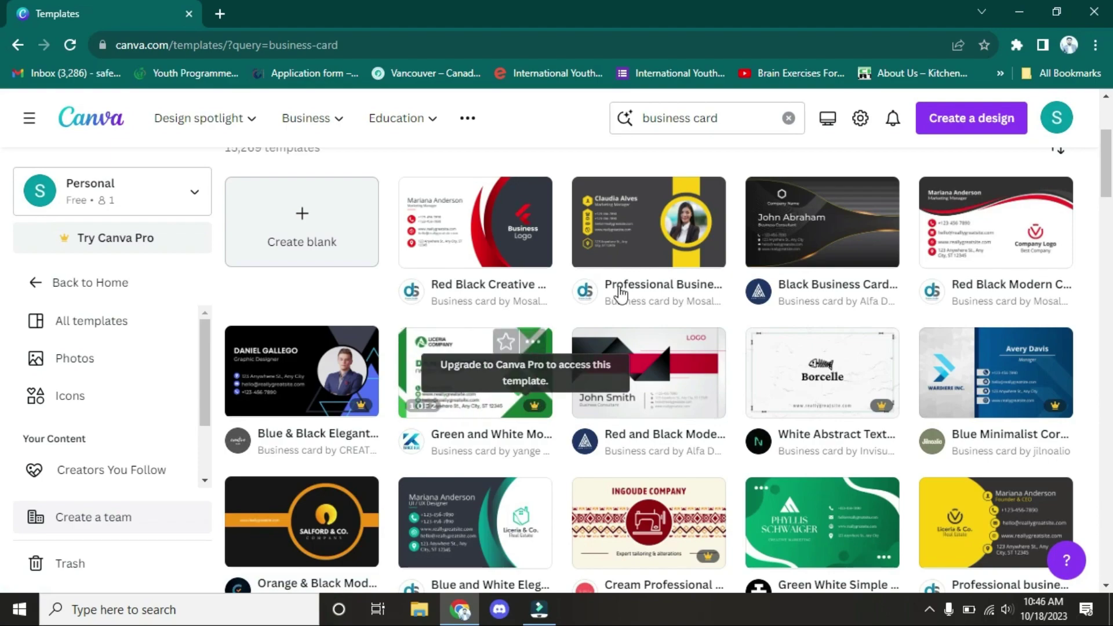
scroll(661, 413, down, 4)
scroll(660, 413, down, 3)
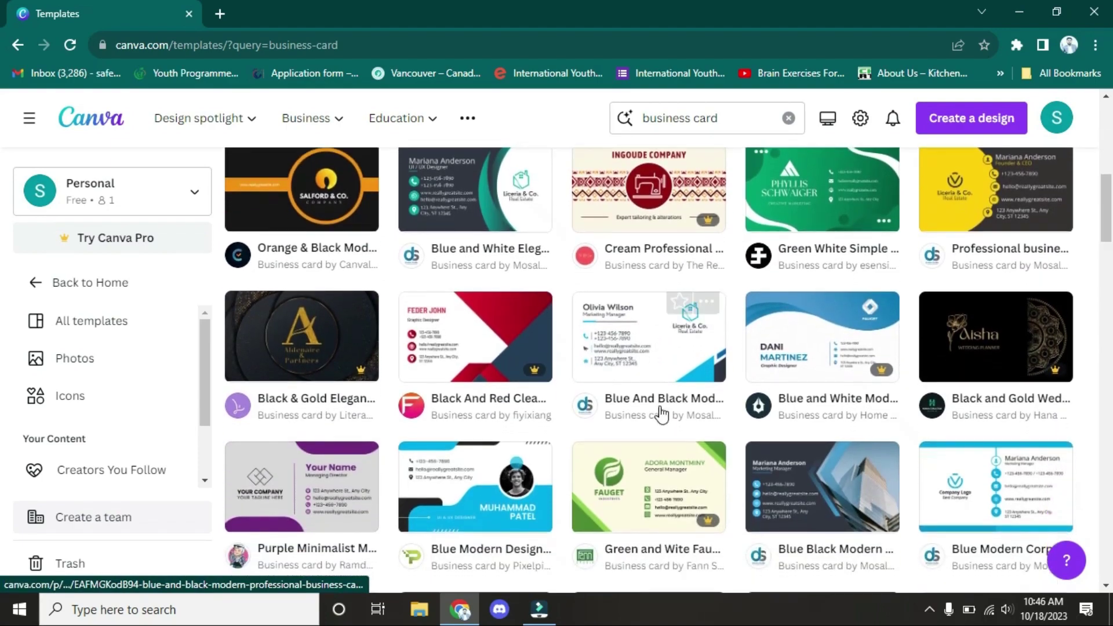
scroll(661, 412, up, 3)
scroll(660, 412, down, 4)
scroll(660, 413, down, 1)
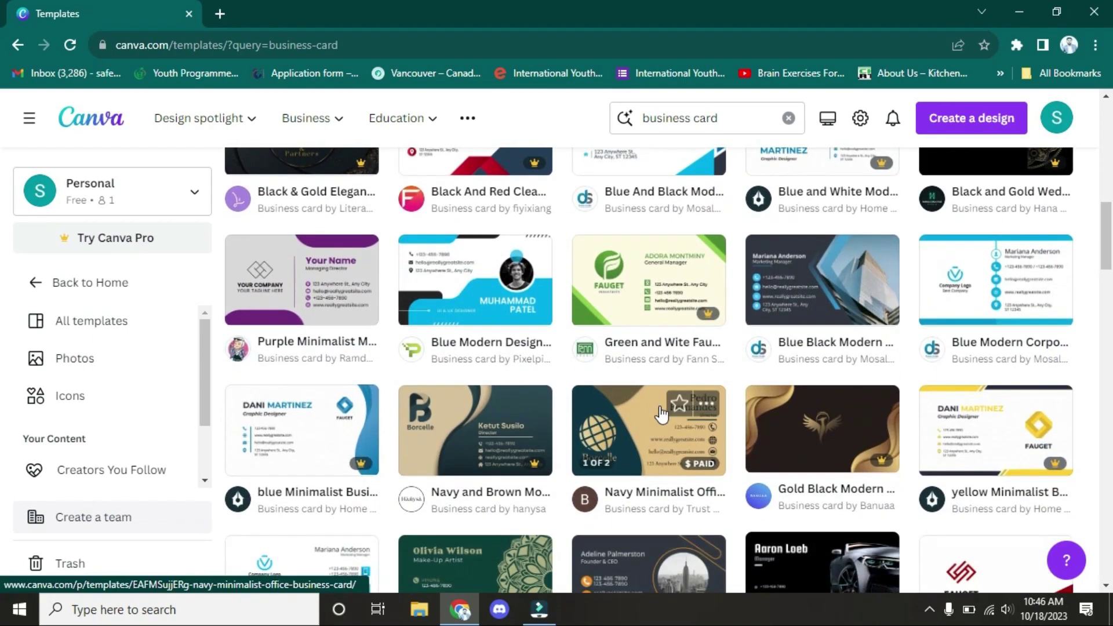
scroll(661, 413, up, 1)
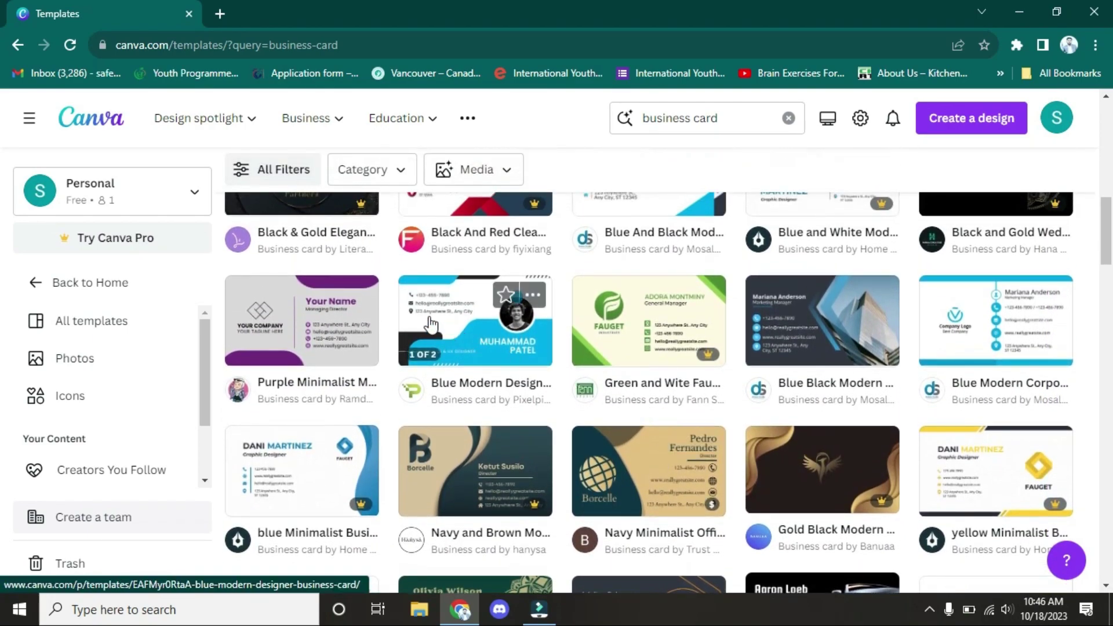
Step: Open the Purple Minimalist Modern Business Card template and start customising it
click(338, 313)
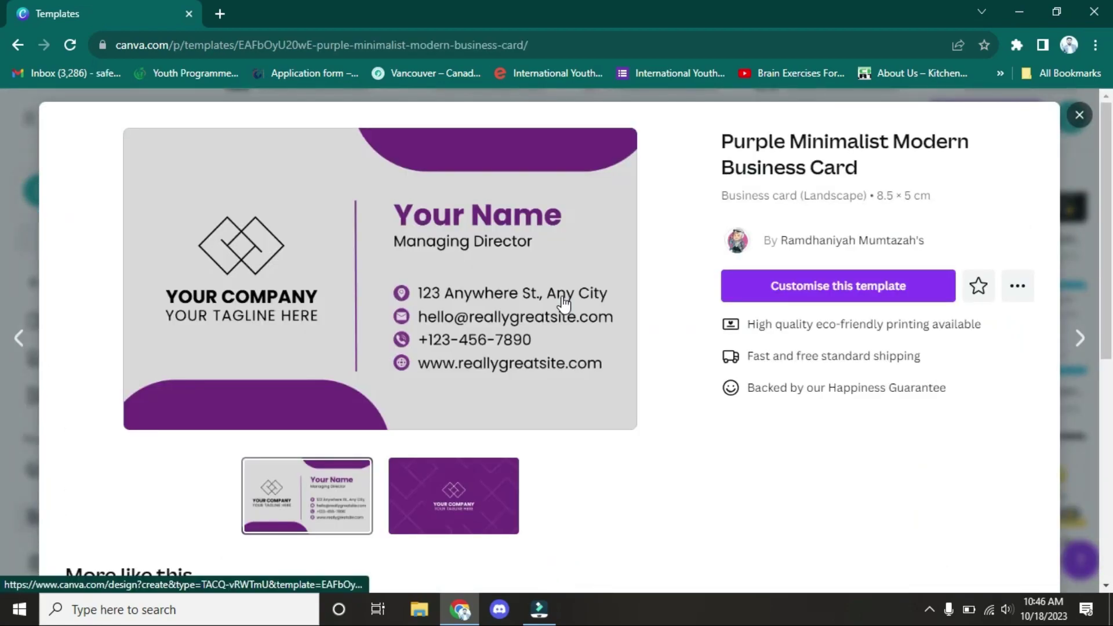
click(787, 294)
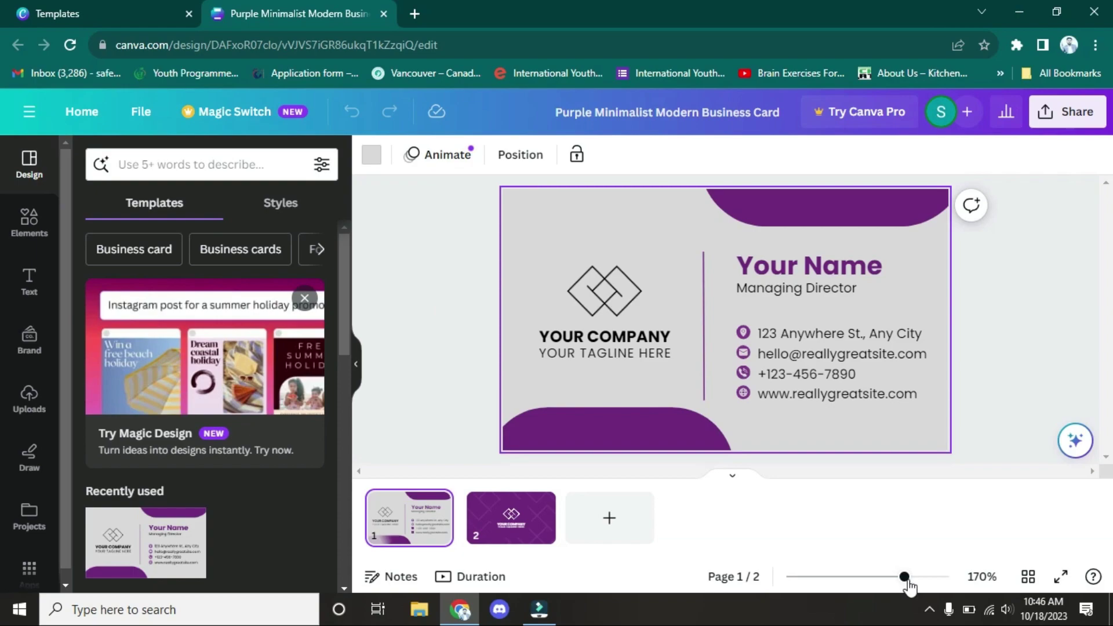
mouse_move(905, 578)
mouse_down()
mouse_move(876, 577)
mouse_move(901, 576)
mouse_up()
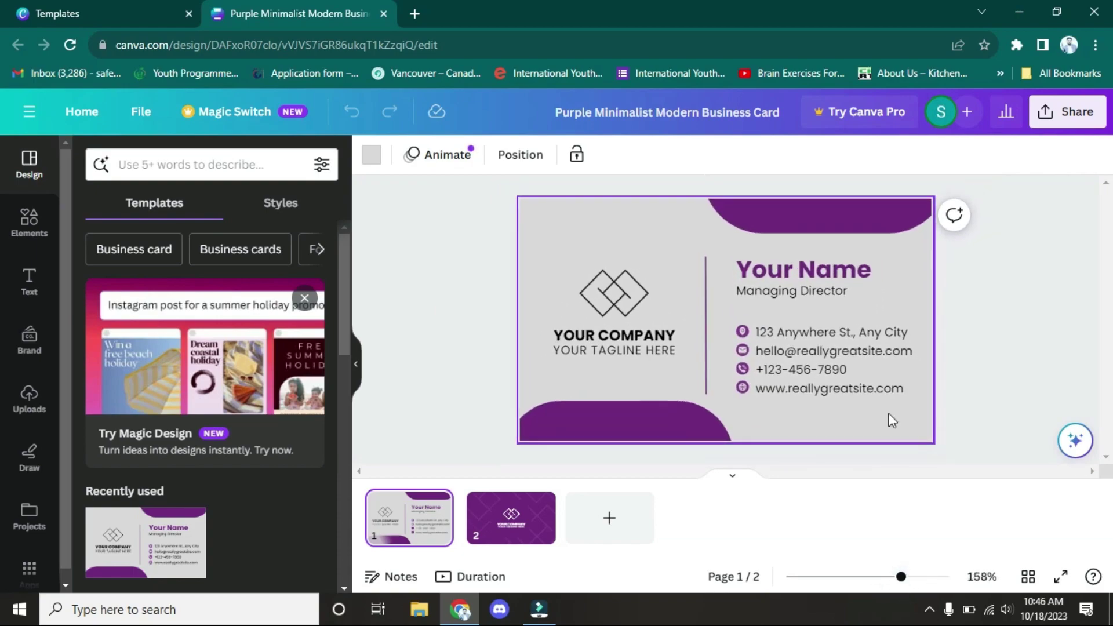
double_click(799, 271)
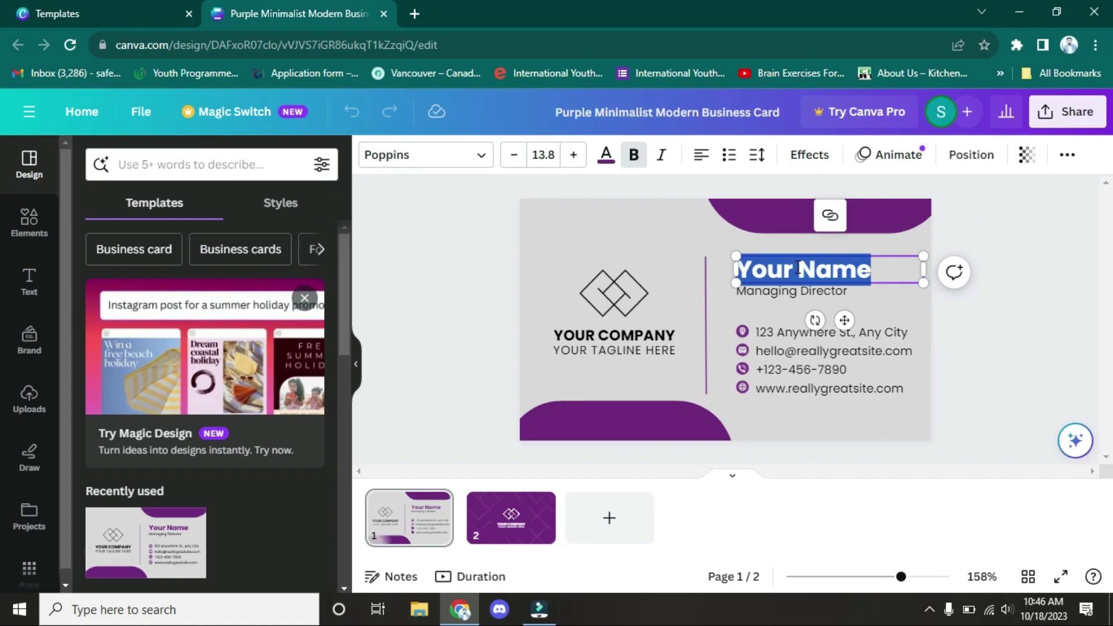
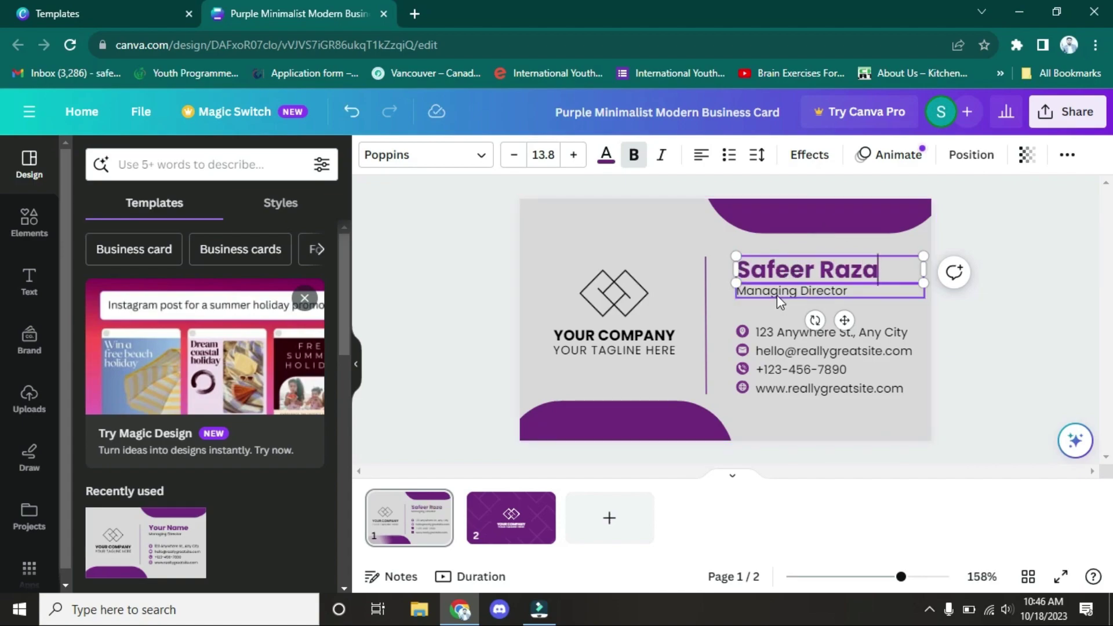
click(776, 294)
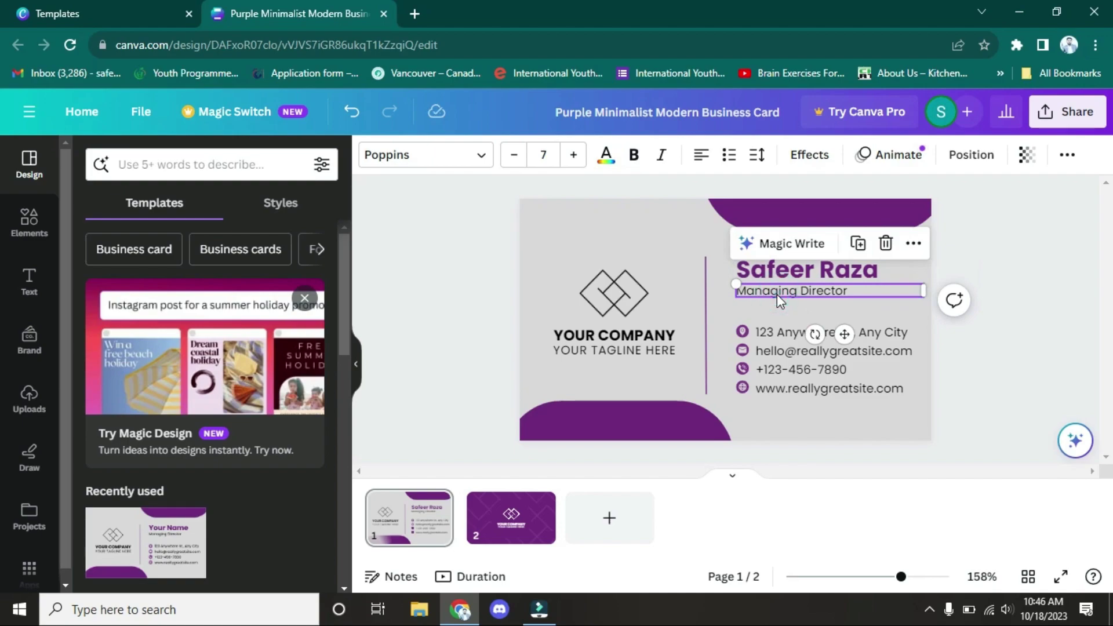
double_click(776, 293)
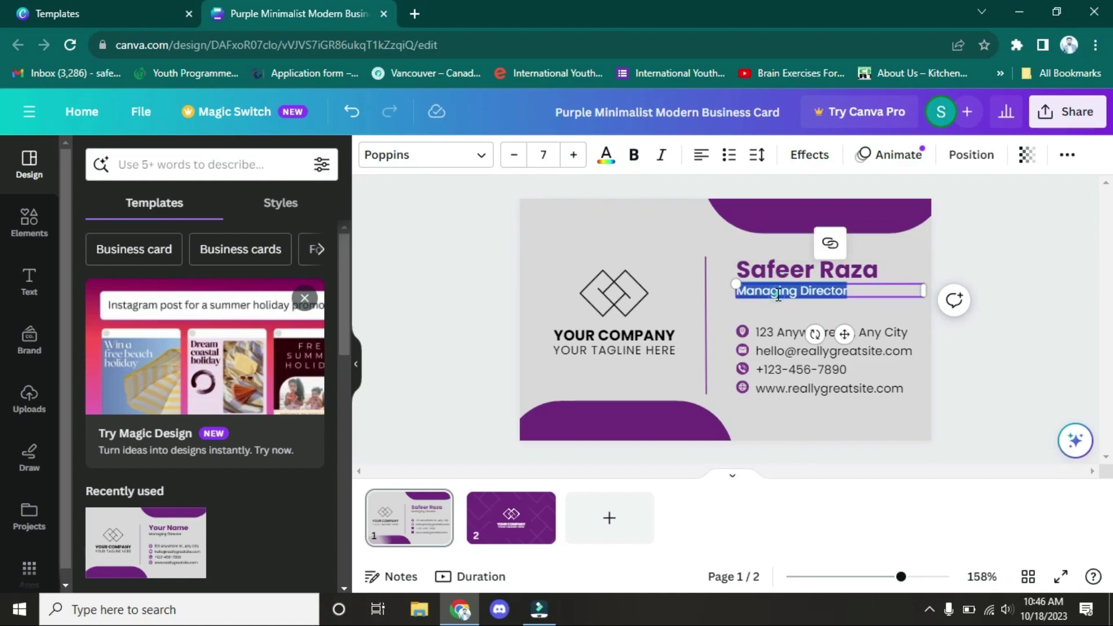
text(M)
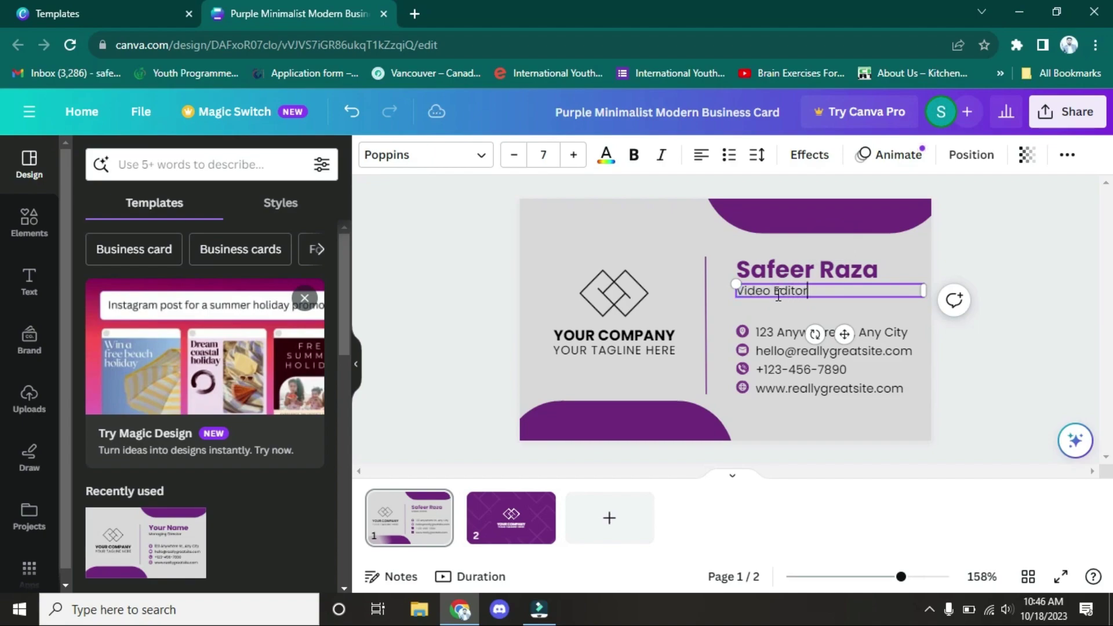
click(782, 331)
double_click(781, 331)
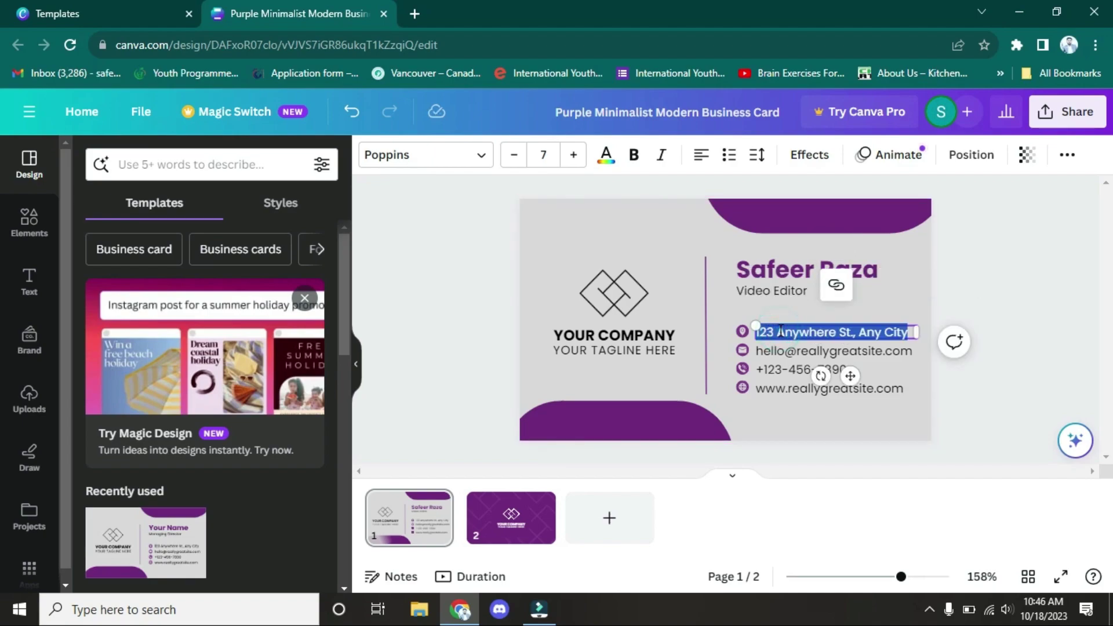
click(771, 353)
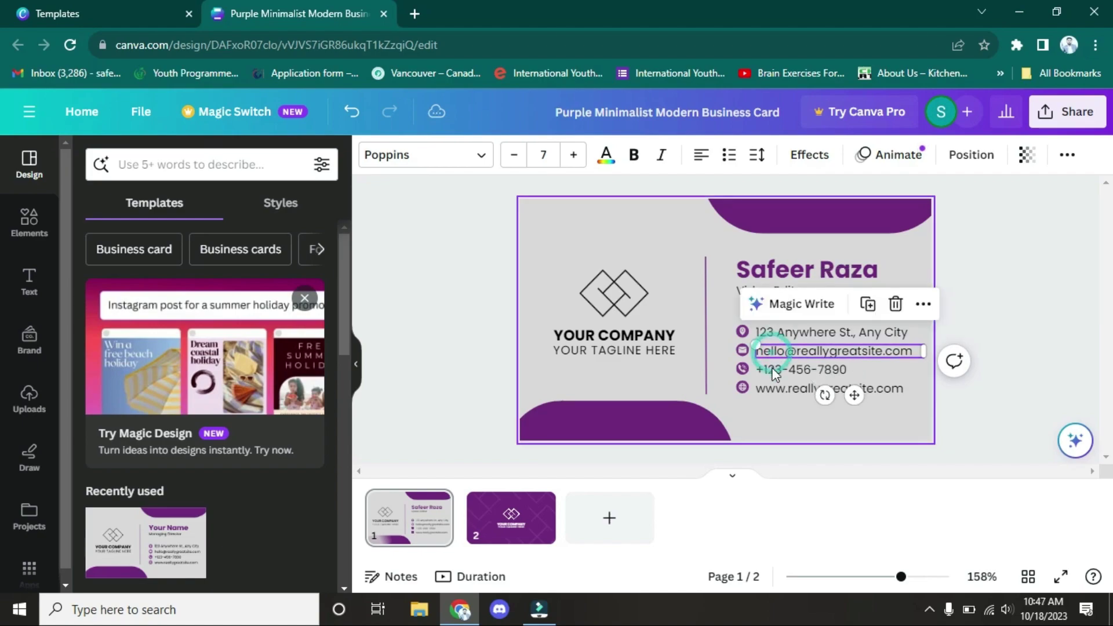
click(771, 373)
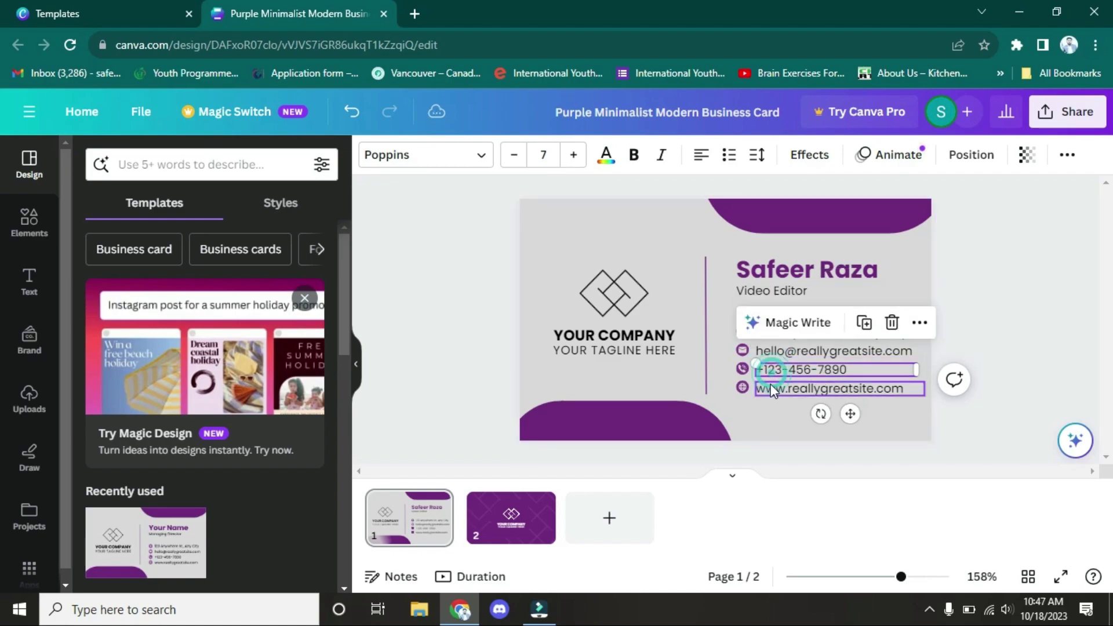
click(770, 388)
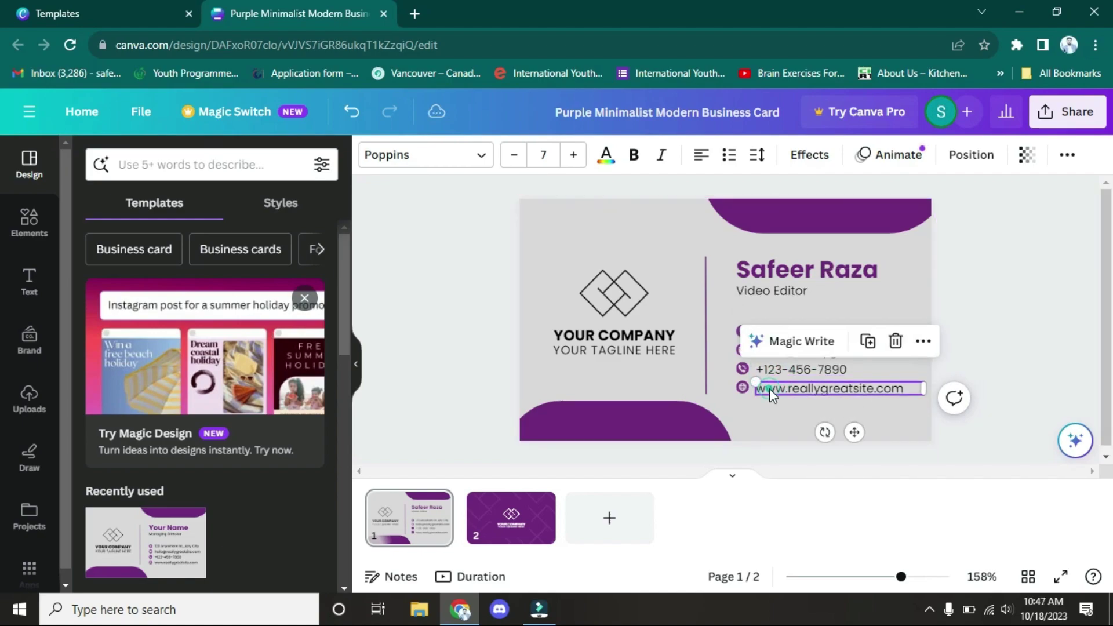
click(593, 291)
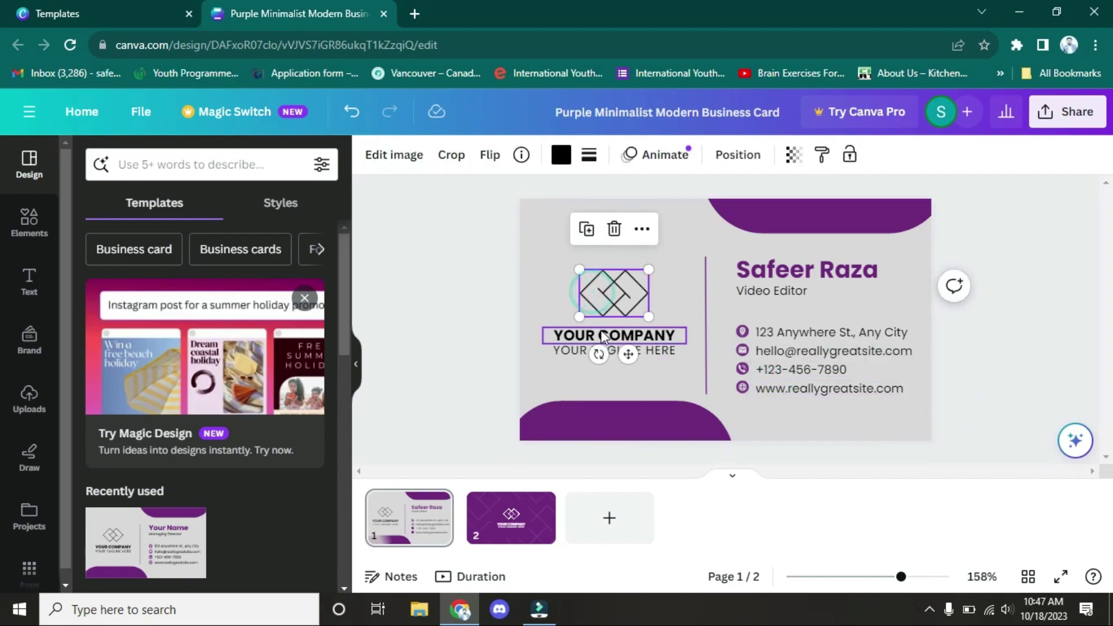
click(599, 333)
click(610, 311)
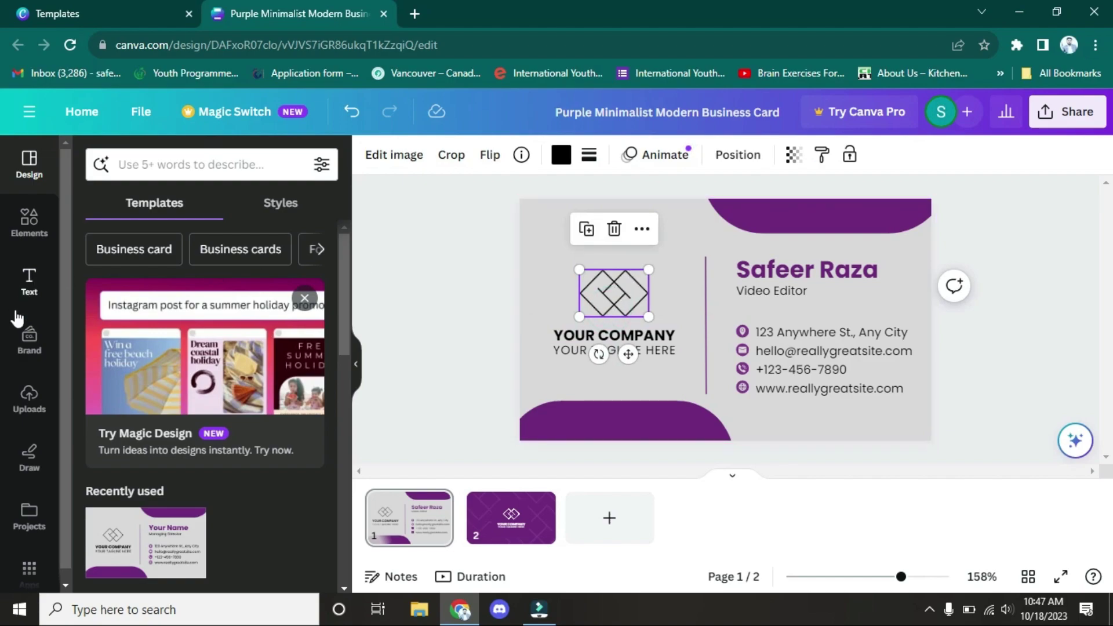
Step: Show the uploaded images and bring up the file picker for a new upload
click(26, 398)
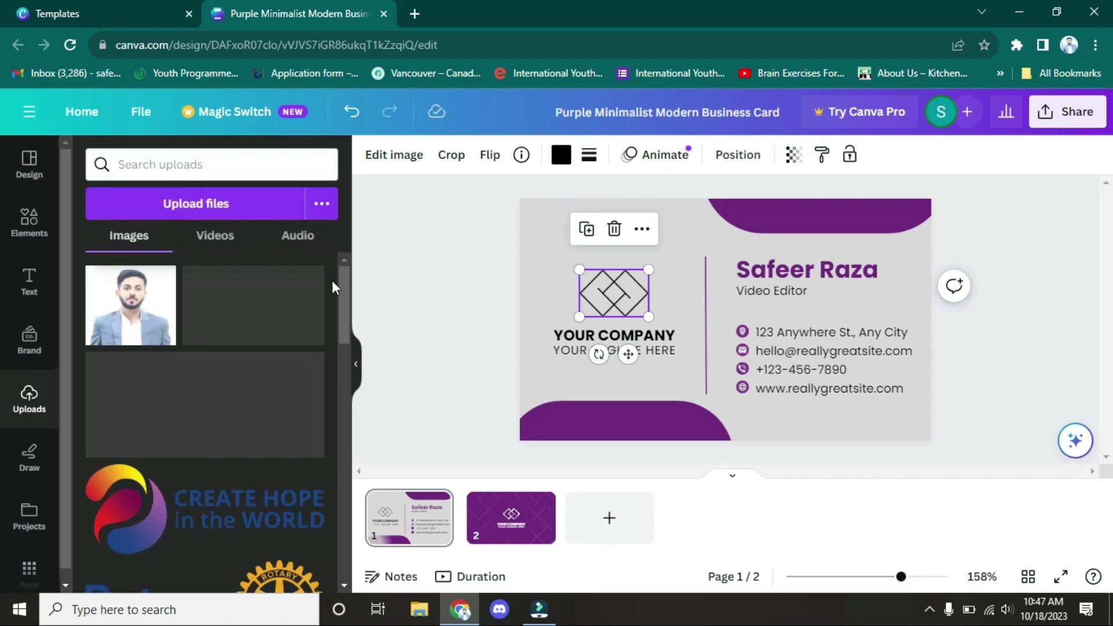
drag(340, 287, 333, 361)
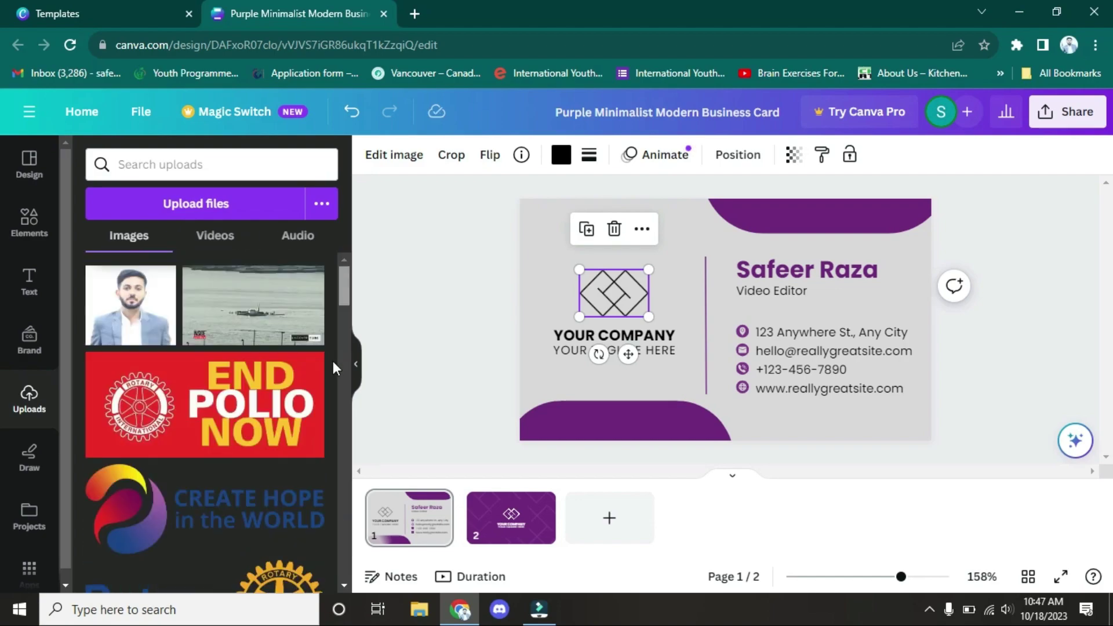
drag(343, 288, 253, 217)
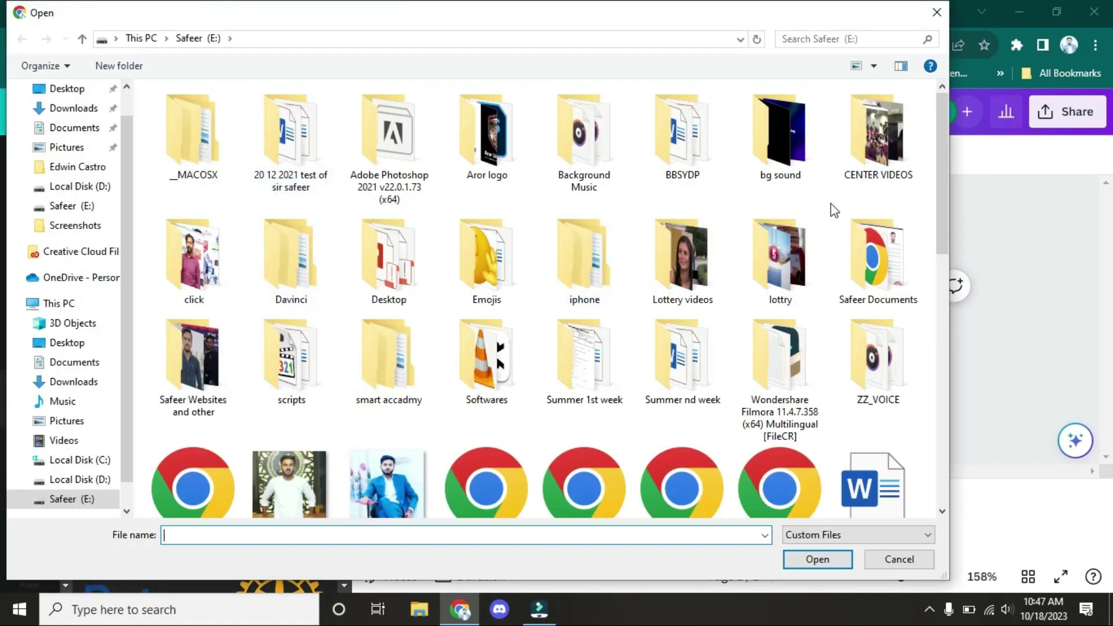
Step: Pick Smart Logo 222 in the Open dialog and upload it
drag(943, 200, 941, 423)
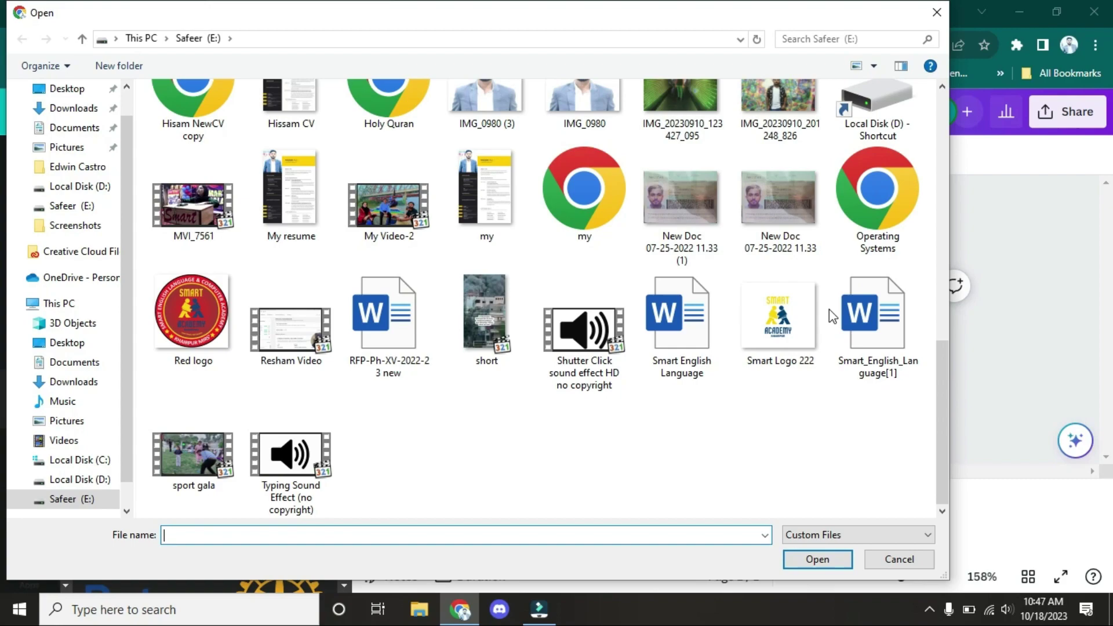
click(787, 338)
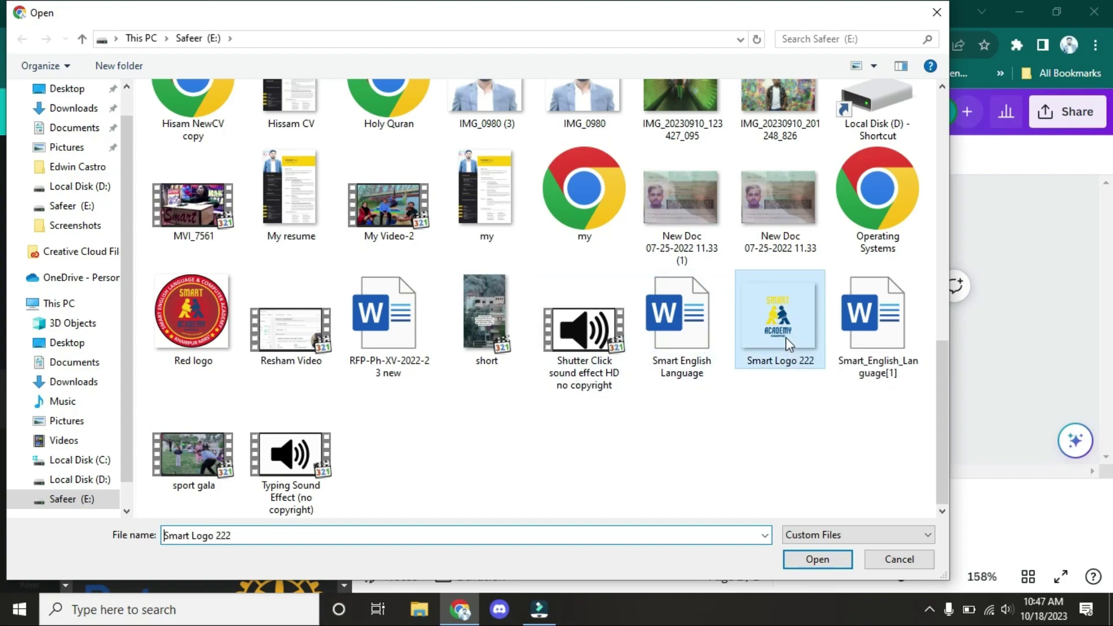
click(797, 560)
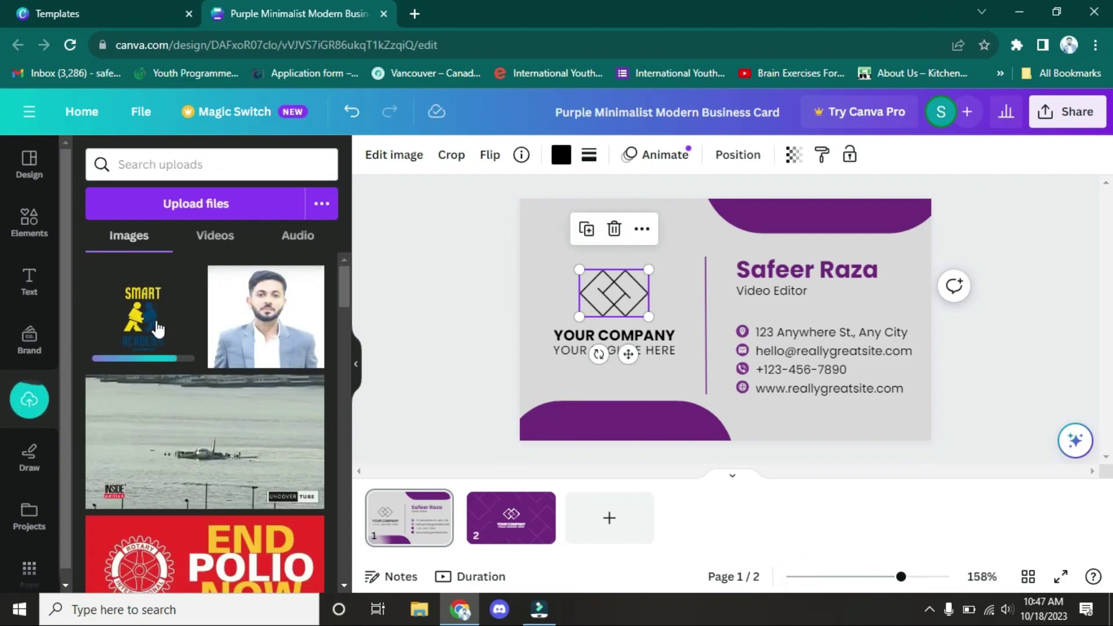
Step: Swap the front's diamond logo for a shrunken Smart Academy logo above YOUR COMPANY
click(162, 330)
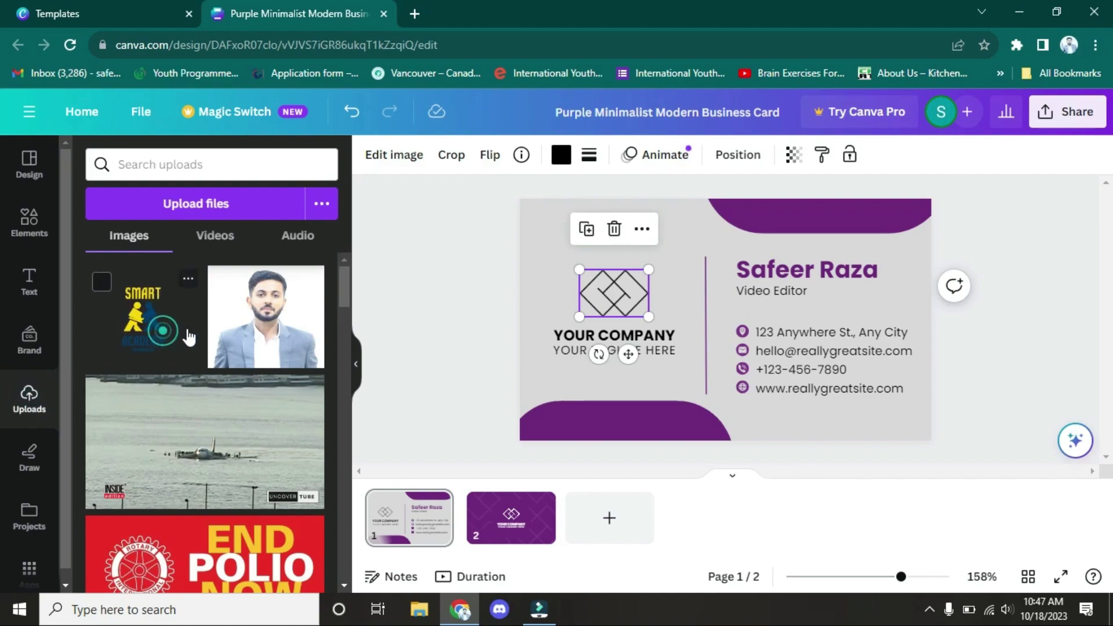
drag(189, 336, 732, 299)
click(611, 293)
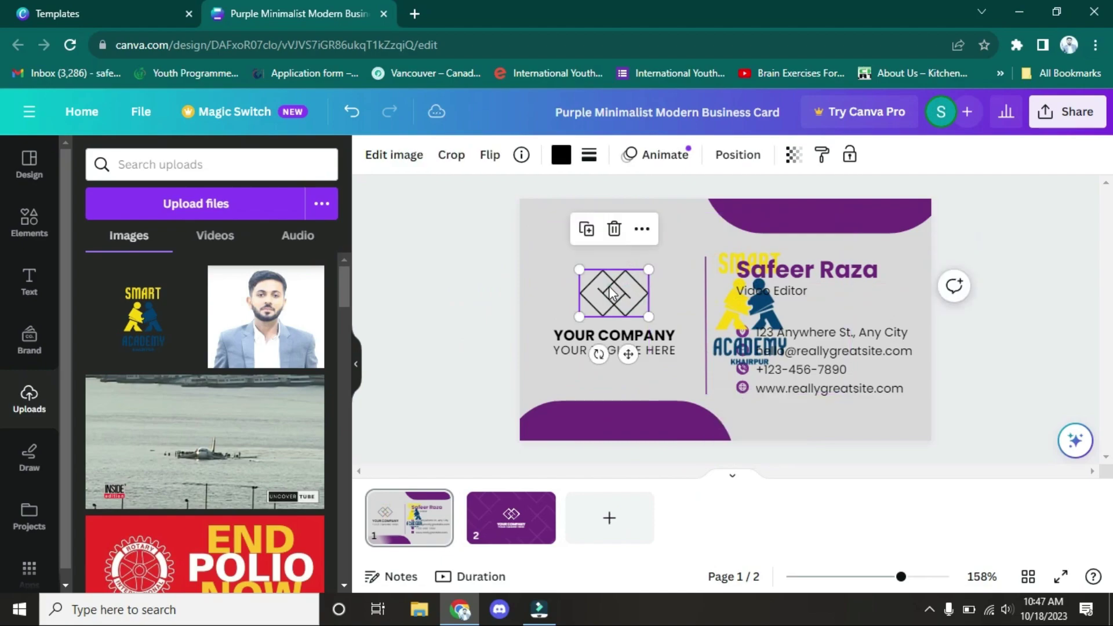
key(Delete)
drag(751, 316, 626, 289)
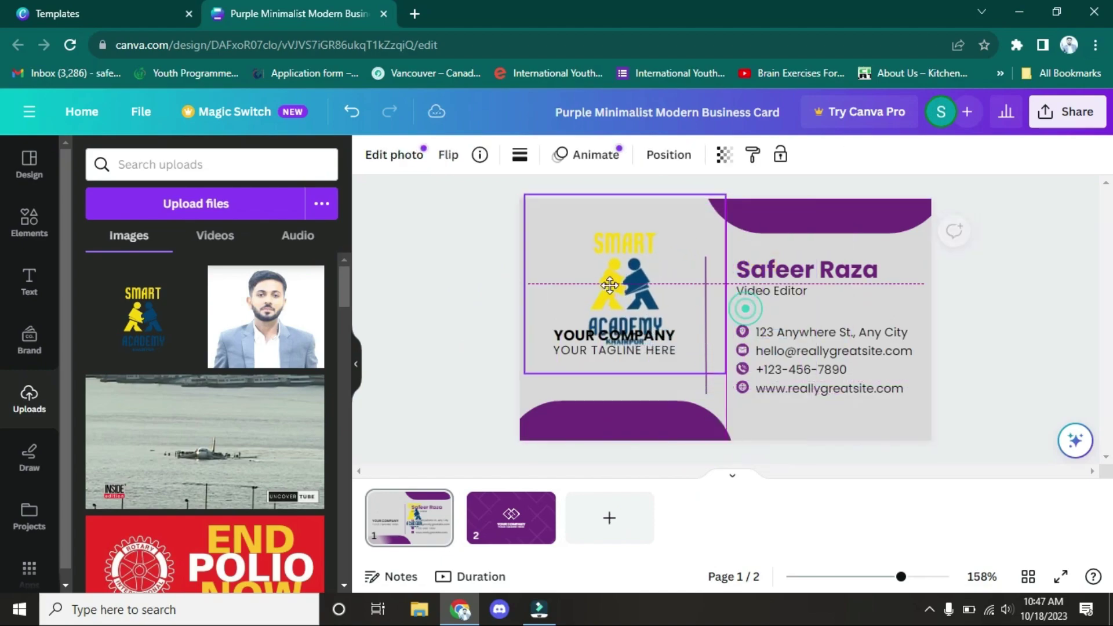
drag(695, 369, 628, 308)
drag(556, 256, 605, 290)
Step: Change the front's YOUR COMPANY text to SMART ACADEMY
click(685, 353)
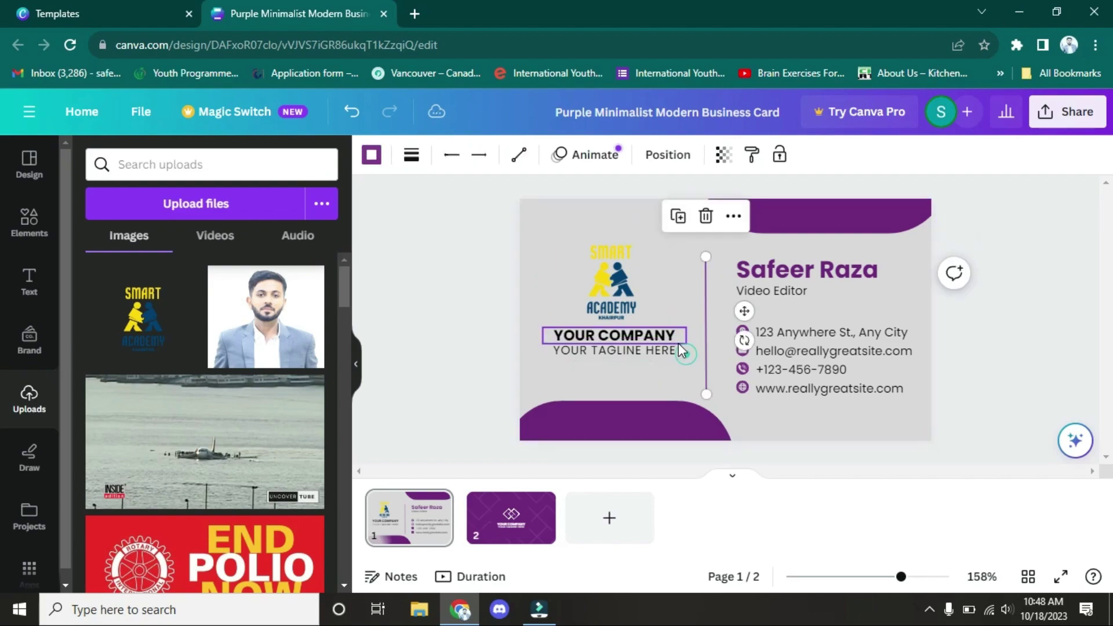
click(652, 336)
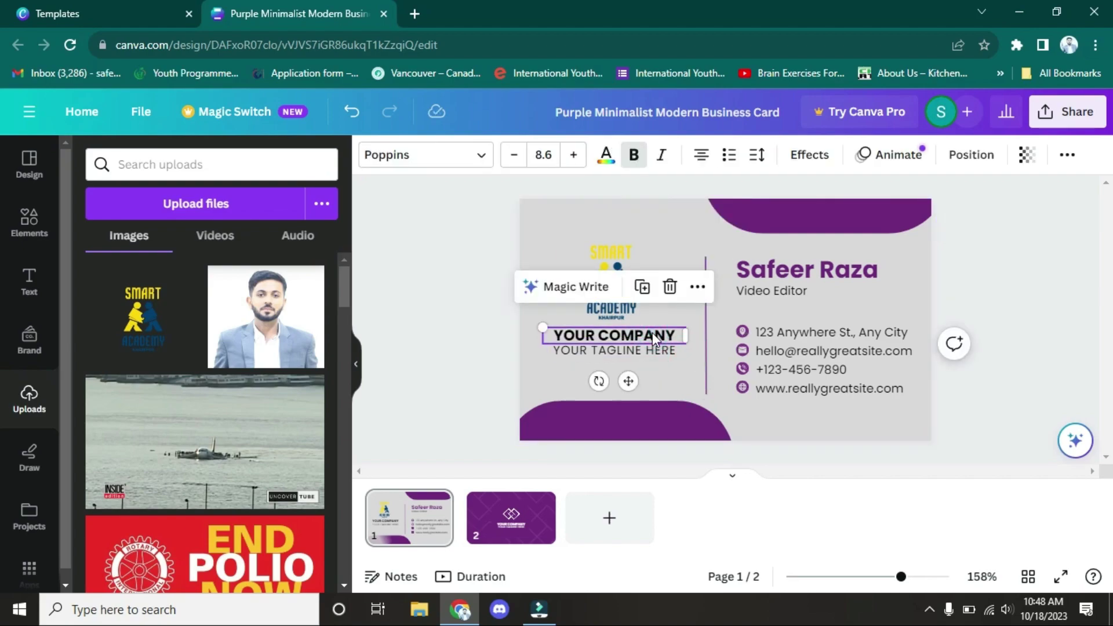
double_click(654, 336)
text(DM)
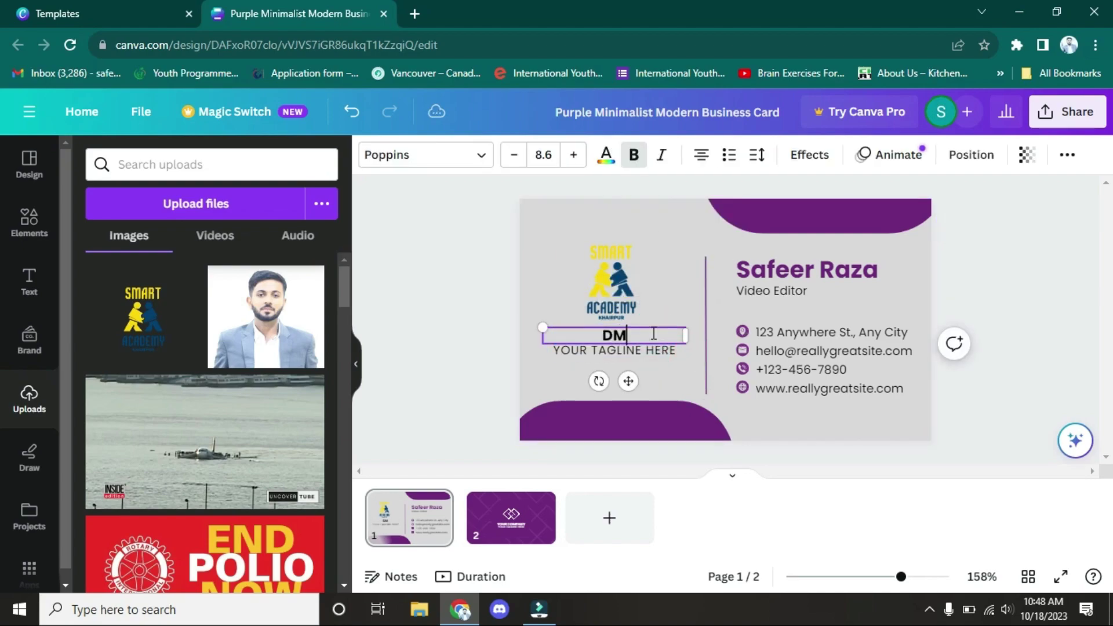
text(STY)
text(SMART ACADEMY)
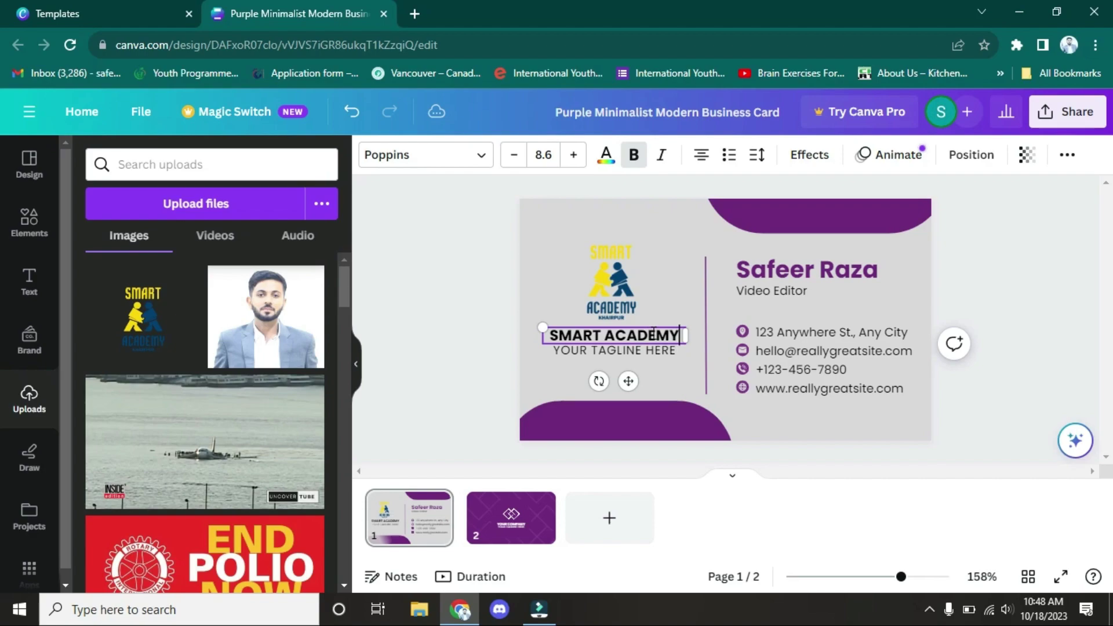
Step: Delete the front's tagline, then switch to the card's back page
click(652, 351)
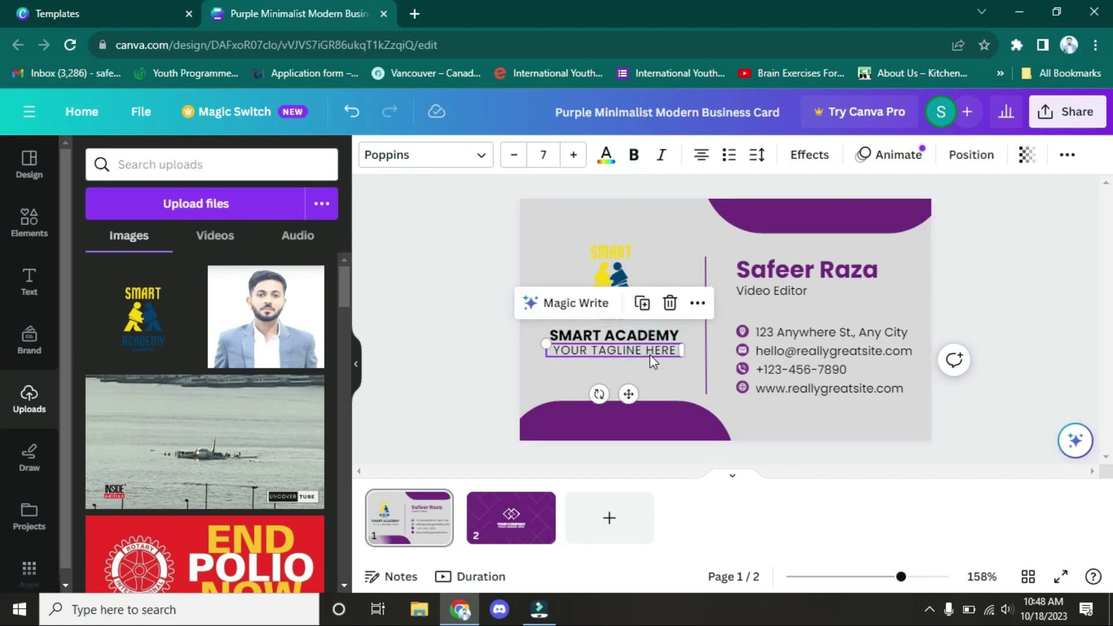
key(Delete)
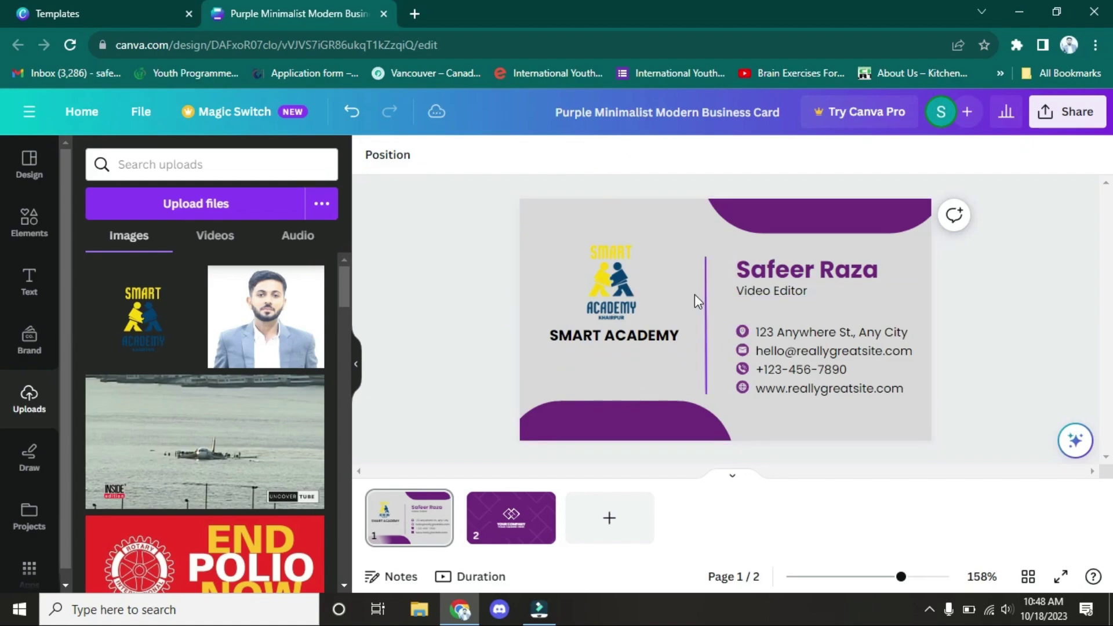
click(485, 518)
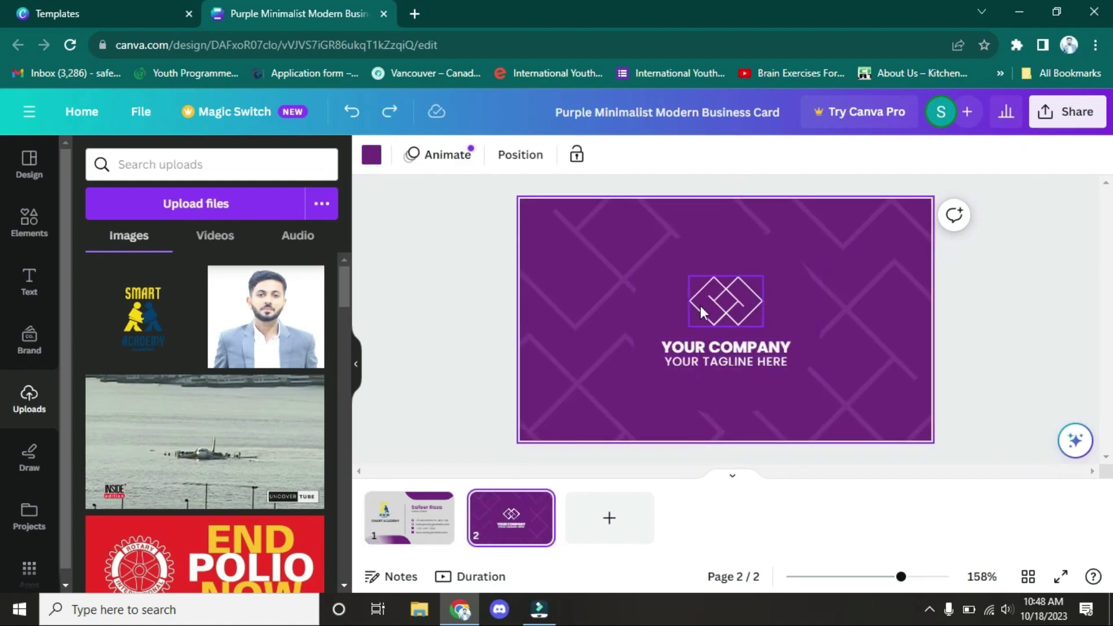
Step: Replace the back's diamond logo with an enlarged Smart Academy logo
click(726, 299)
key(Delete)
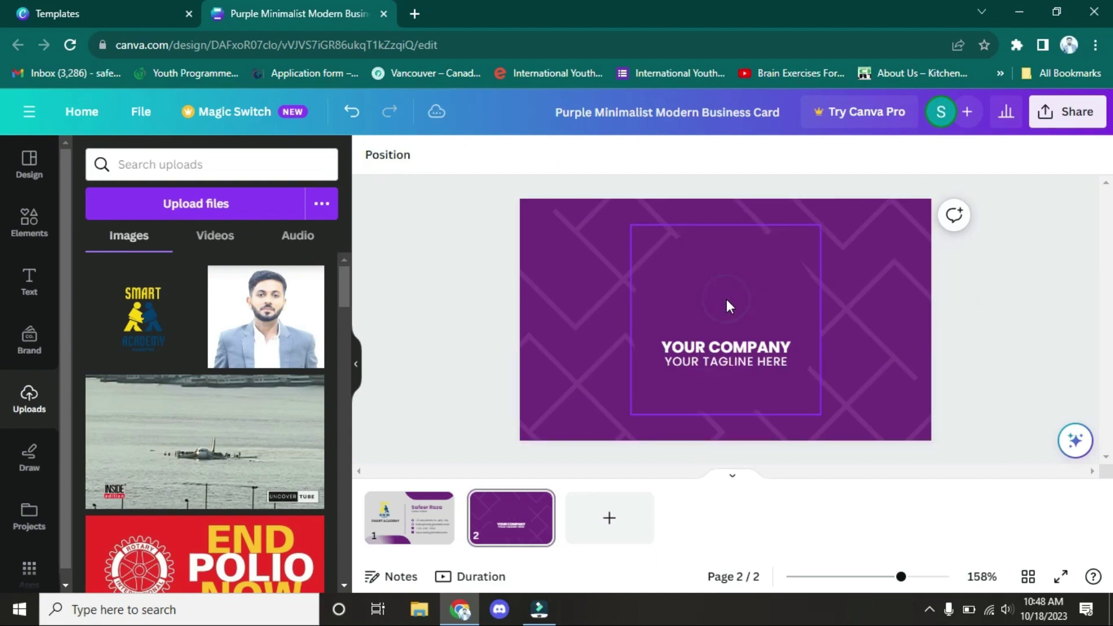
drag(125, 342, 701, 310)
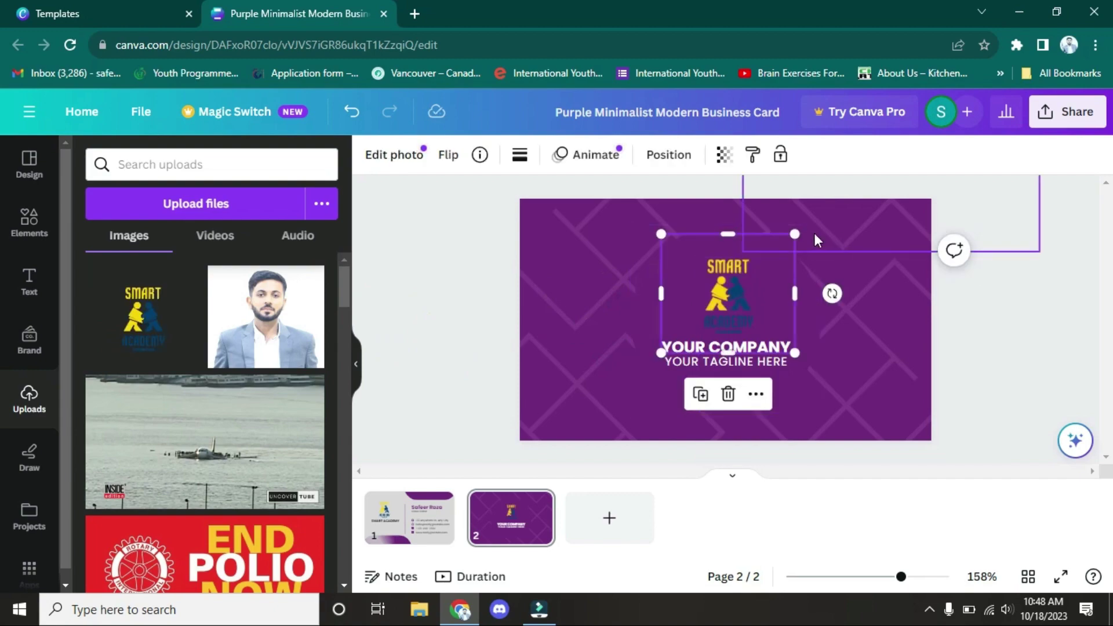
drag(795, 234, 809, 226)
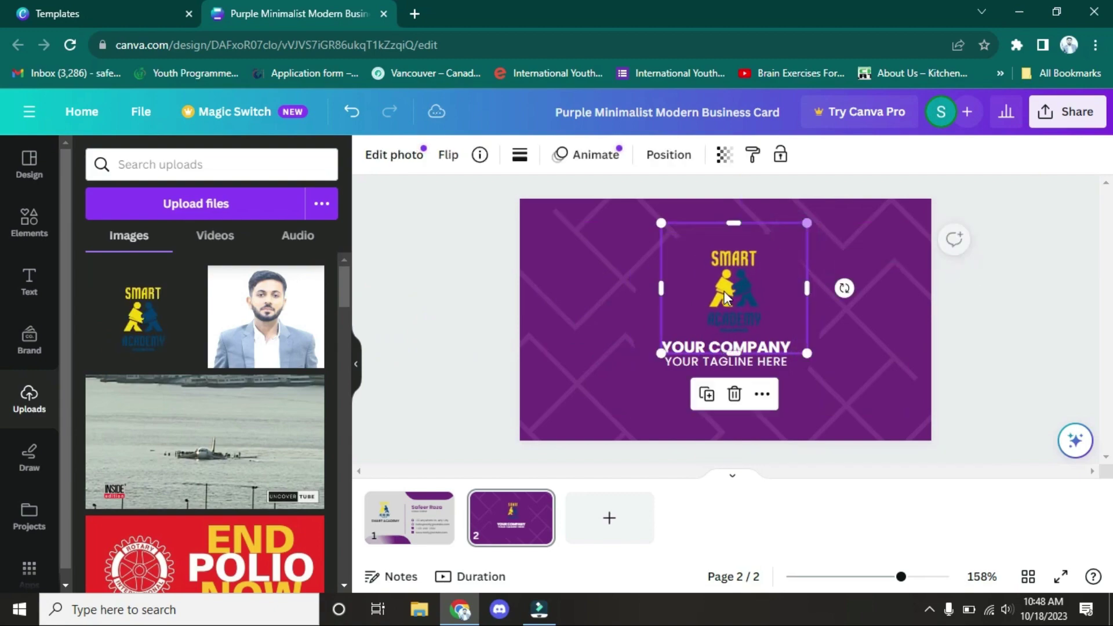
drag(734, 290, 723, 288)
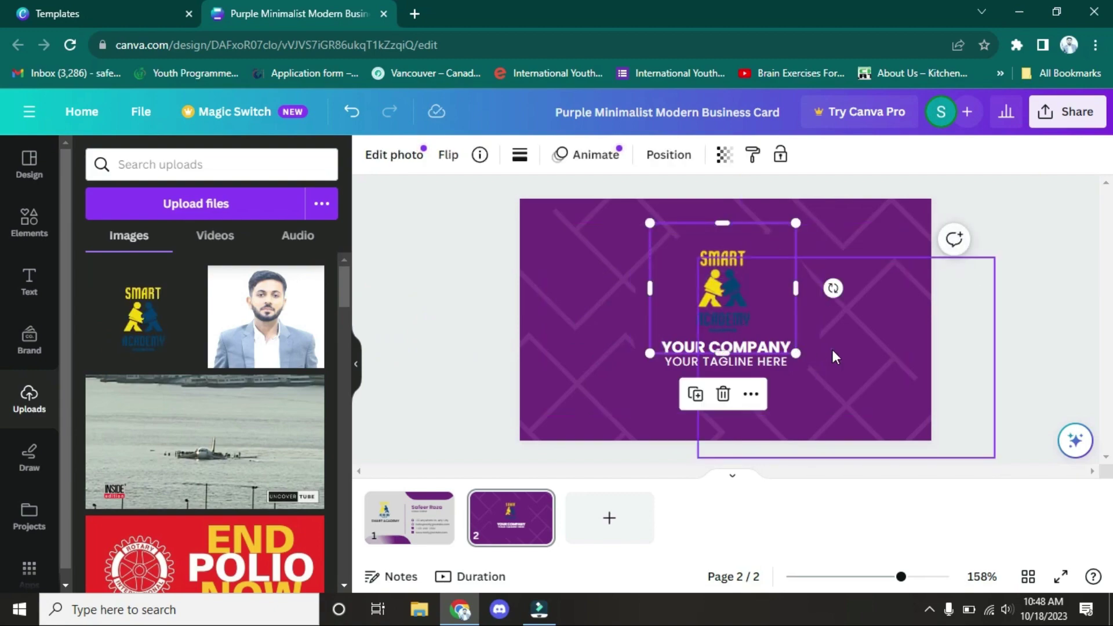
Step: Change the back's company name to SMART ACADEMY and delete its tagline
click(833, 347)
double_click(755, 348)
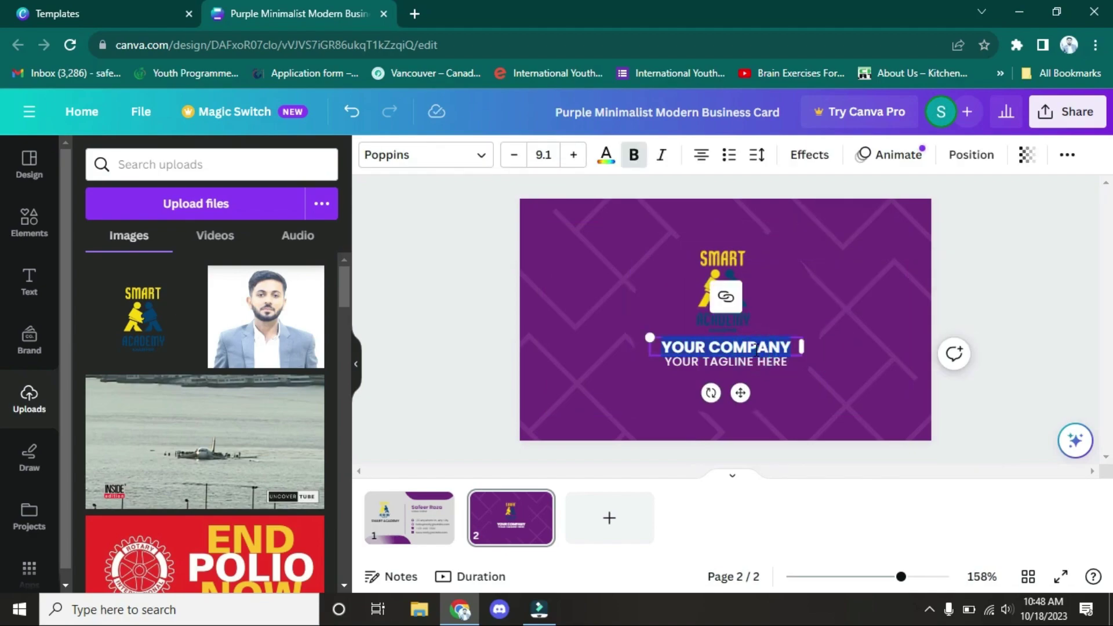
text(SMART ACADEMY)
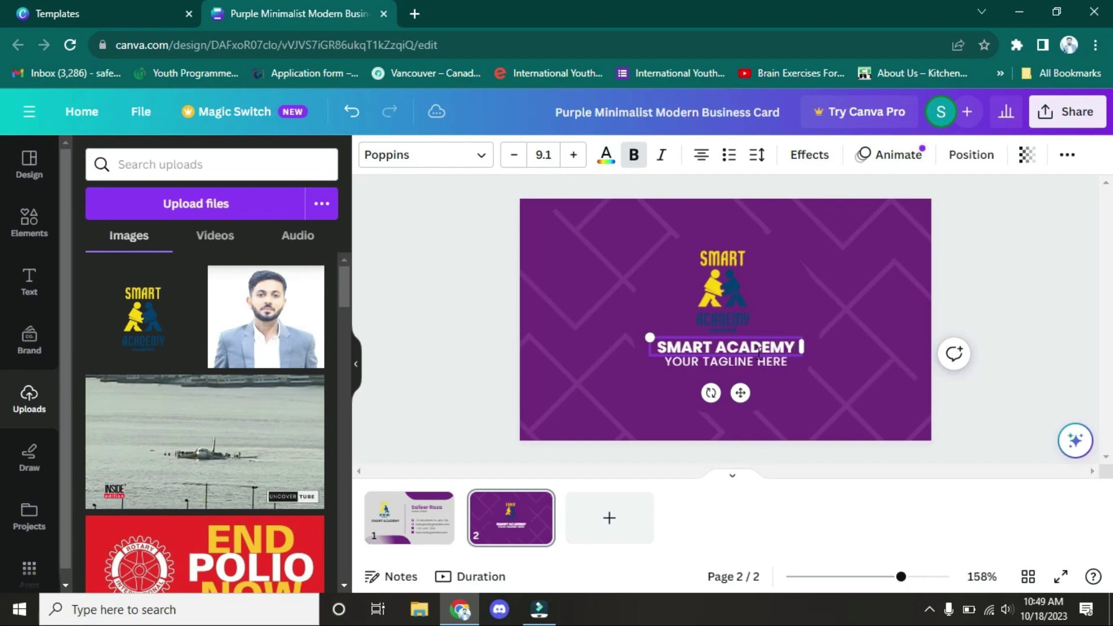
click(859, 371)
click(719, 364)
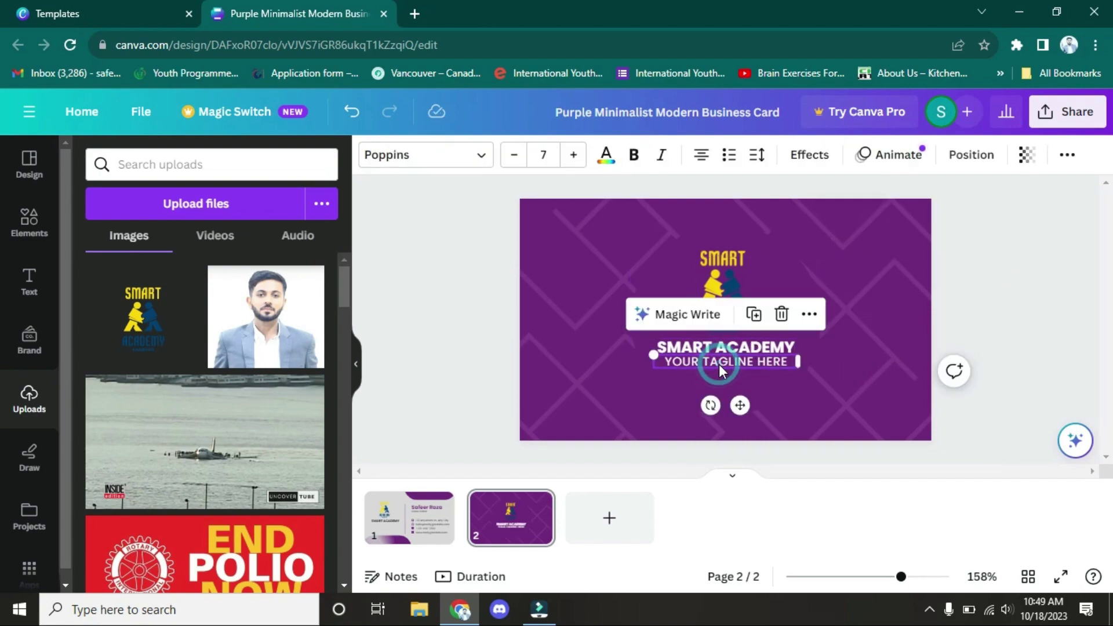
key(Delete)
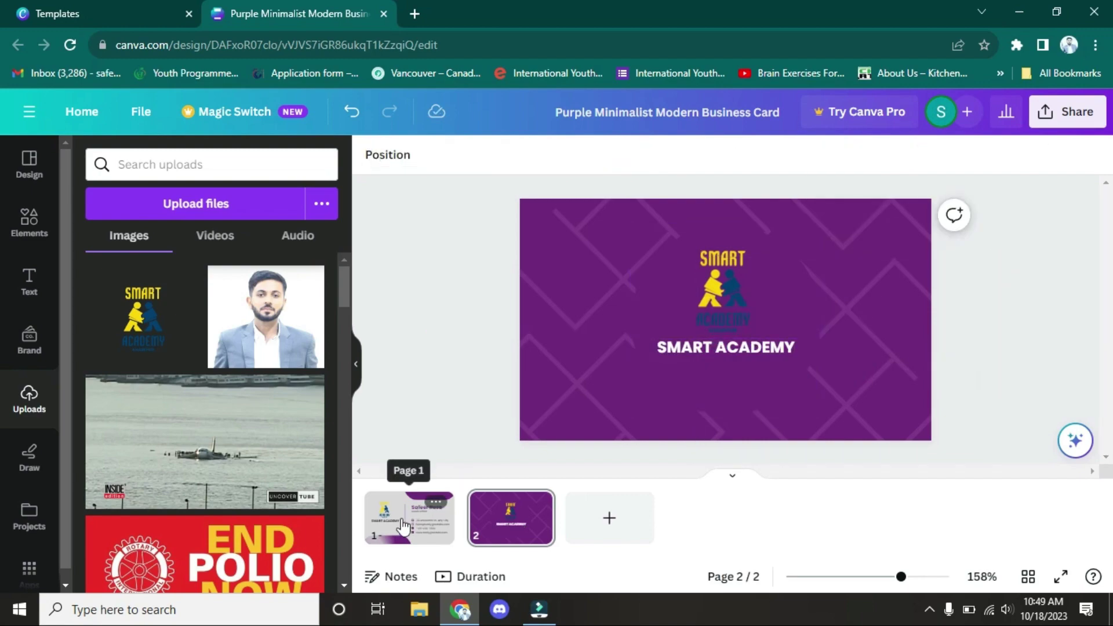
Step: Return to the front page and set the download file type to JPG
click(404, 526)
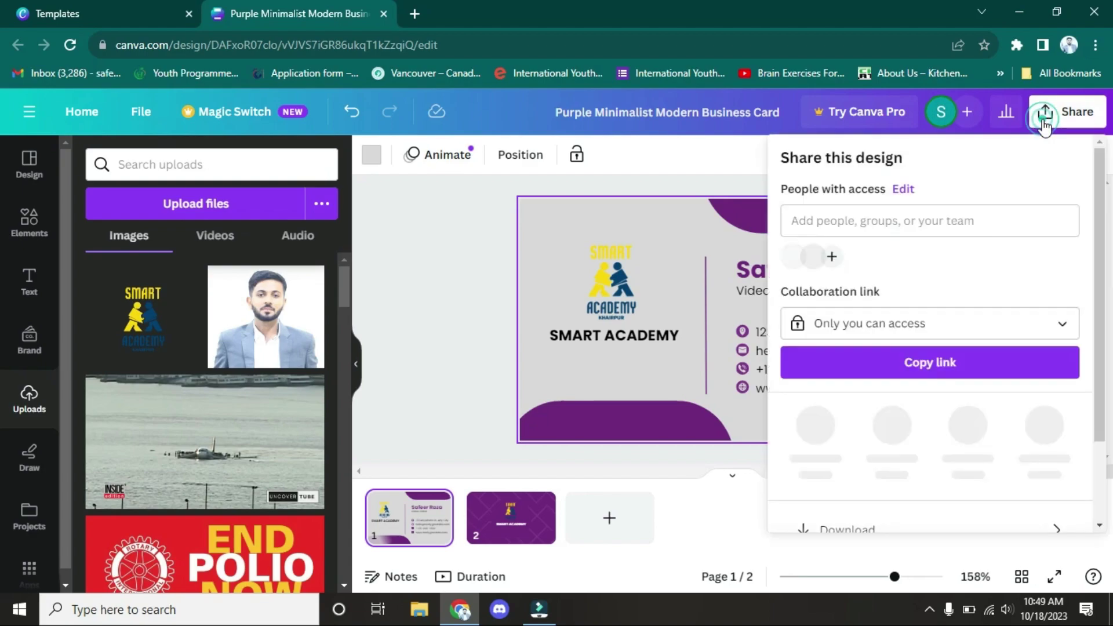
scroll(875, 304, down, 3)
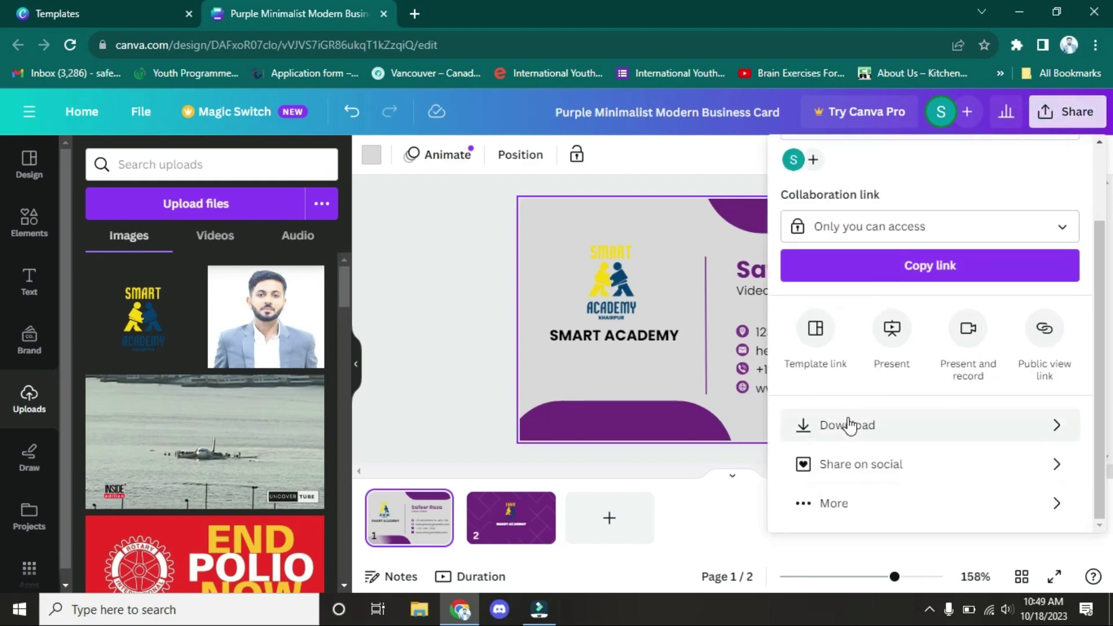
click(849, 426)
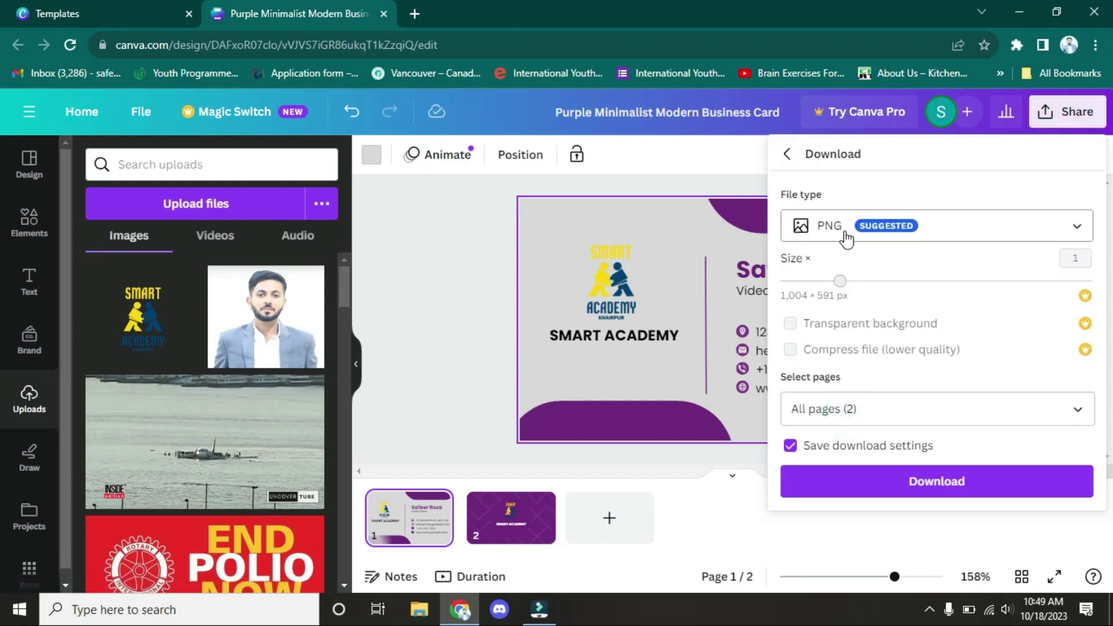
click(846, 239)
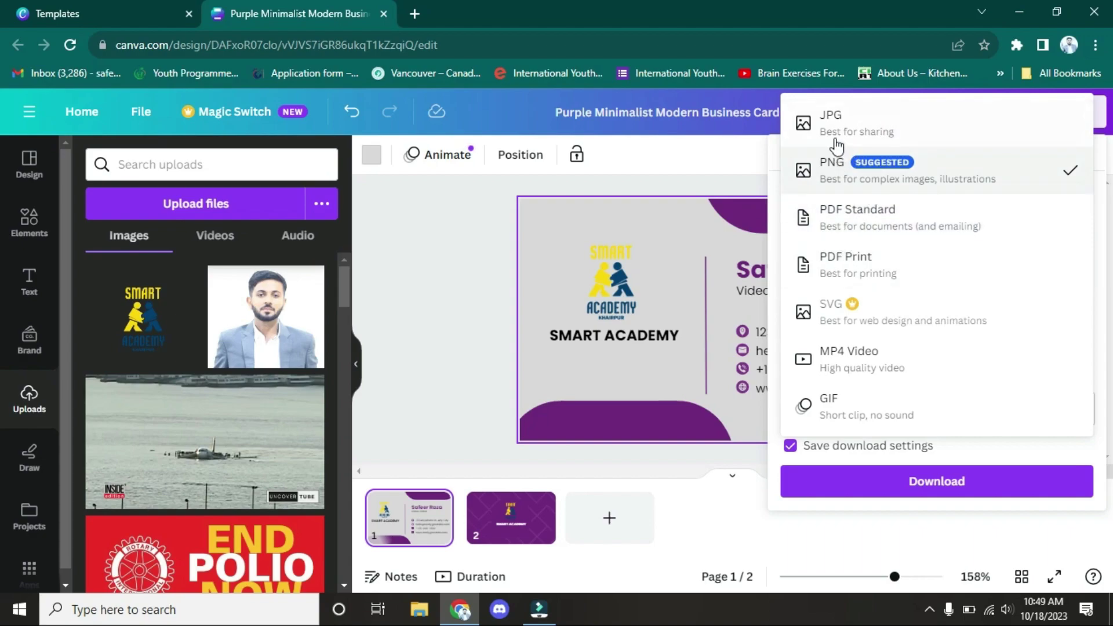
click(832, 119)
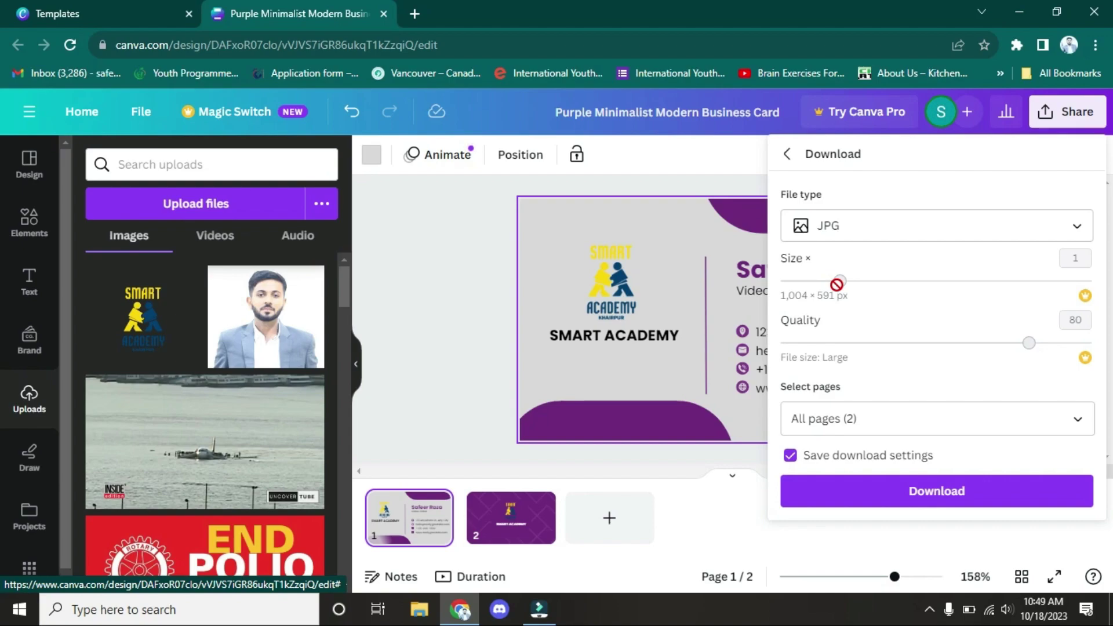
Step: Download all pages as JPG and open Purple Minimalist Modern Business Card.zip
click(899, 420)
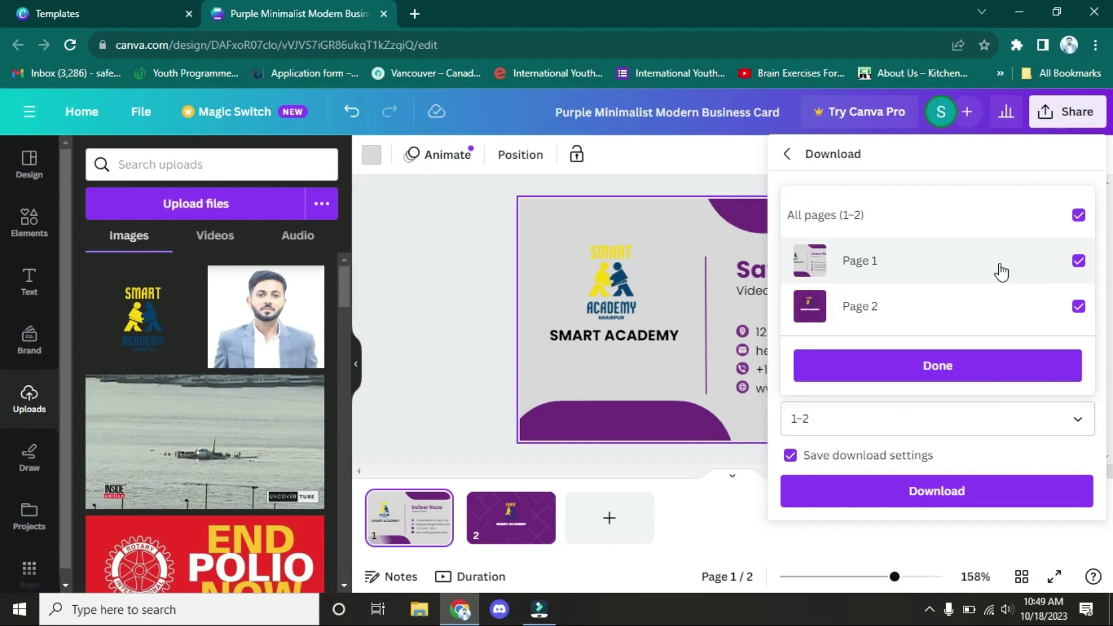
click(1082, 218)
click(1078, 219)
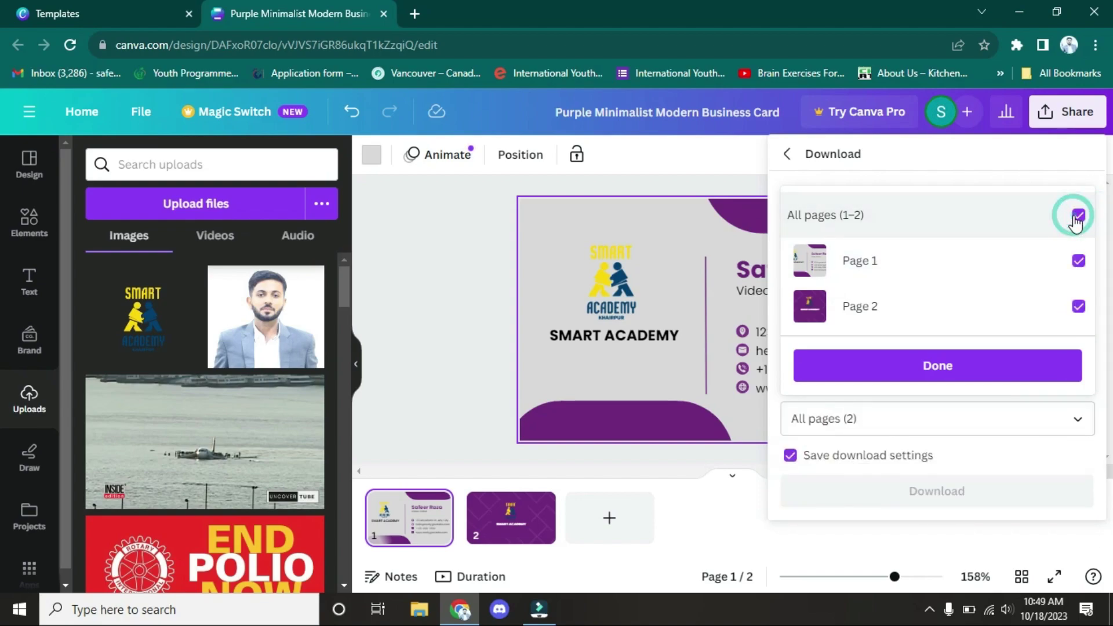
click(968, 370)
click(838, 503)
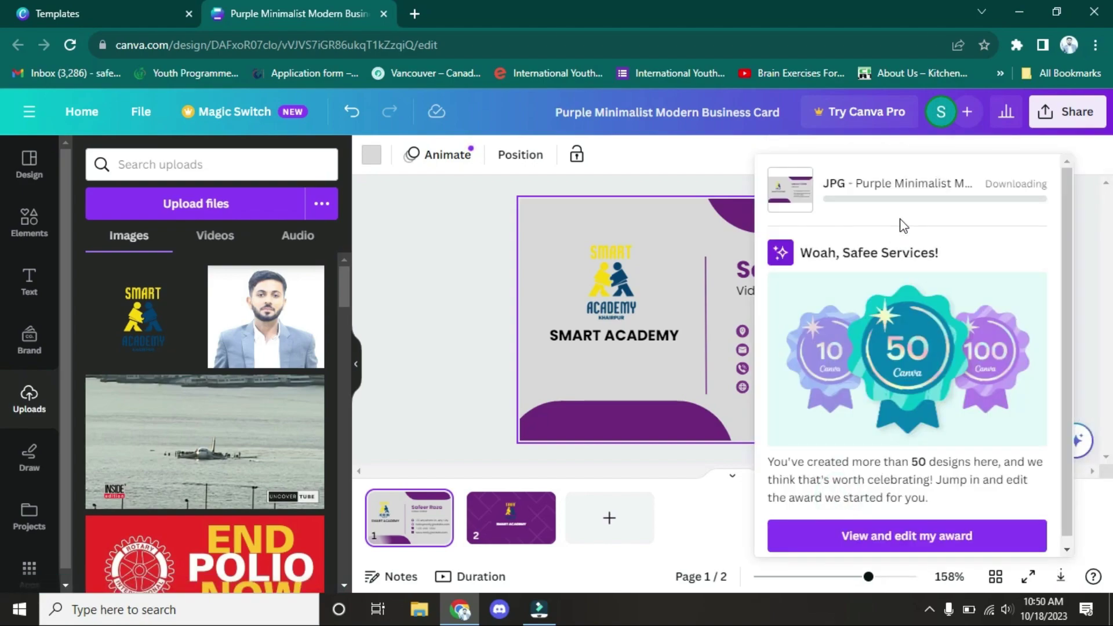
click(1016, 45)
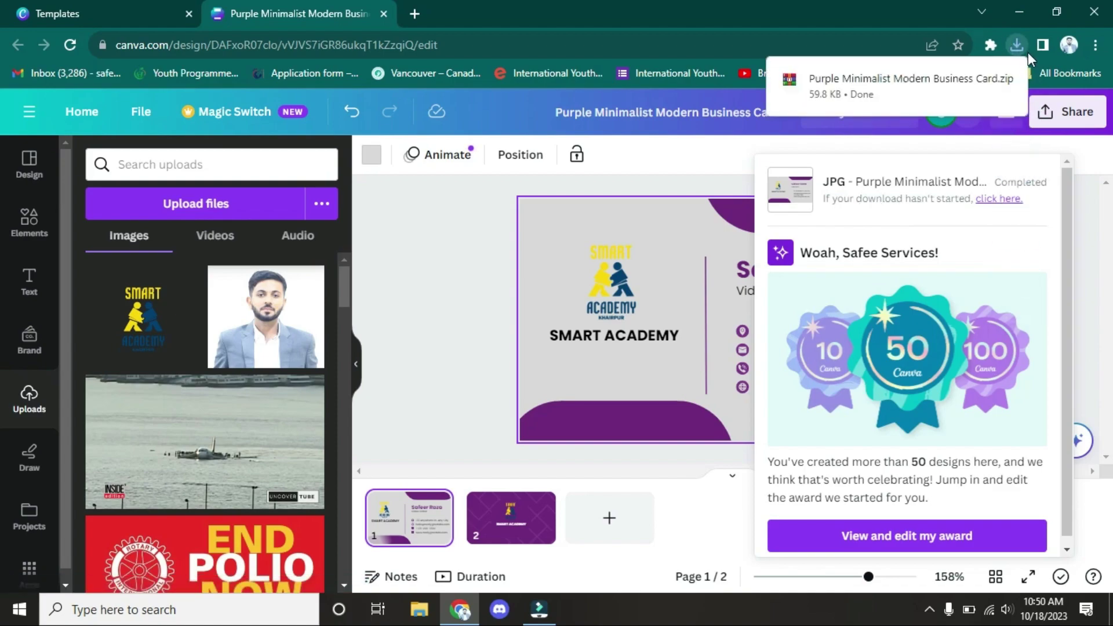
click(854, 89)
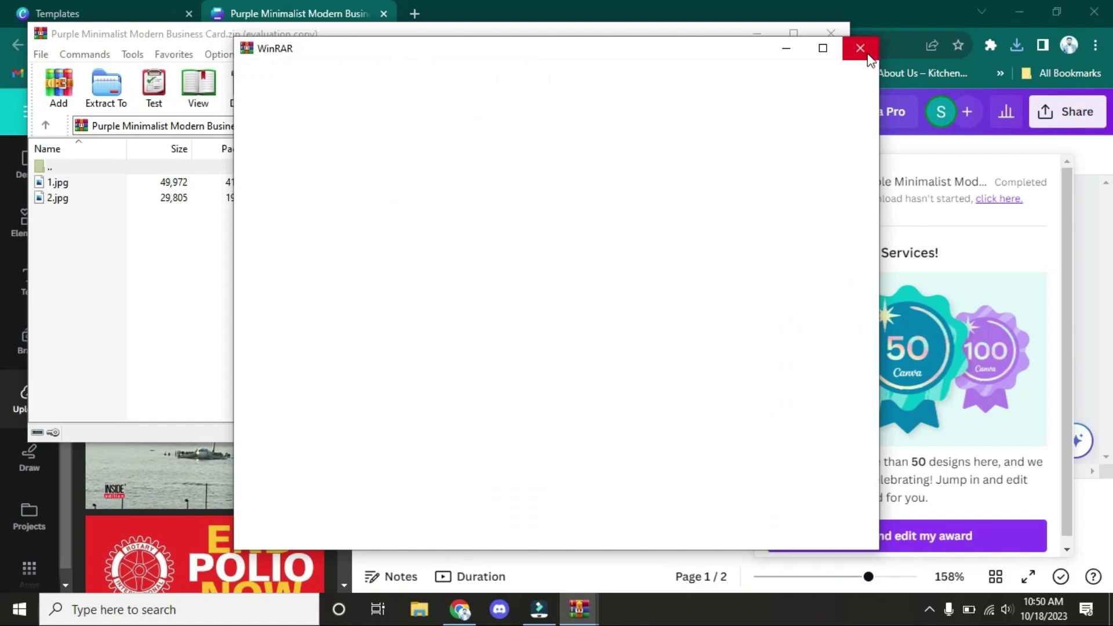
Step: Check the front card in 1.jpg and the back card in 2.jpg, then close the zip archive
click(860, 48)
double_click(197, 183)
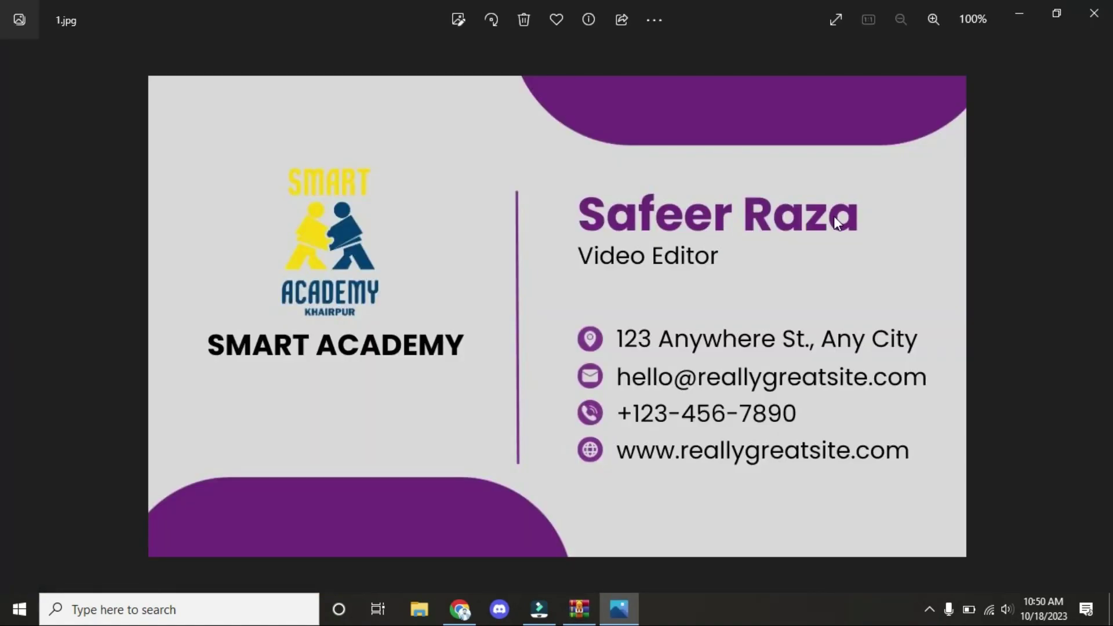
click(1094, 13)
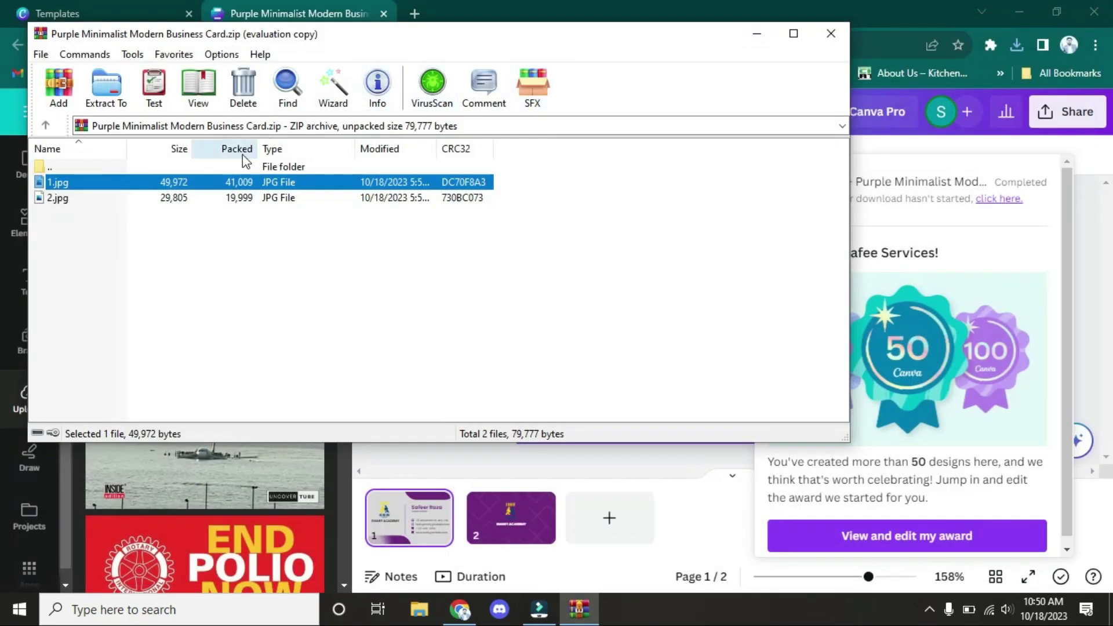
double_click(225, 198)
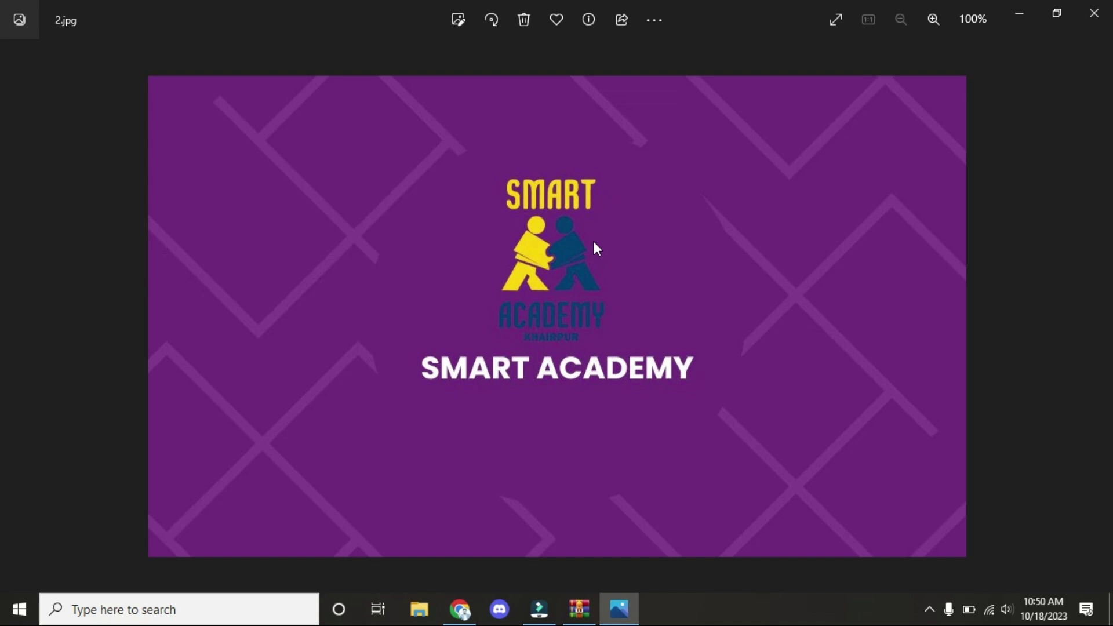
click(1094, 13)
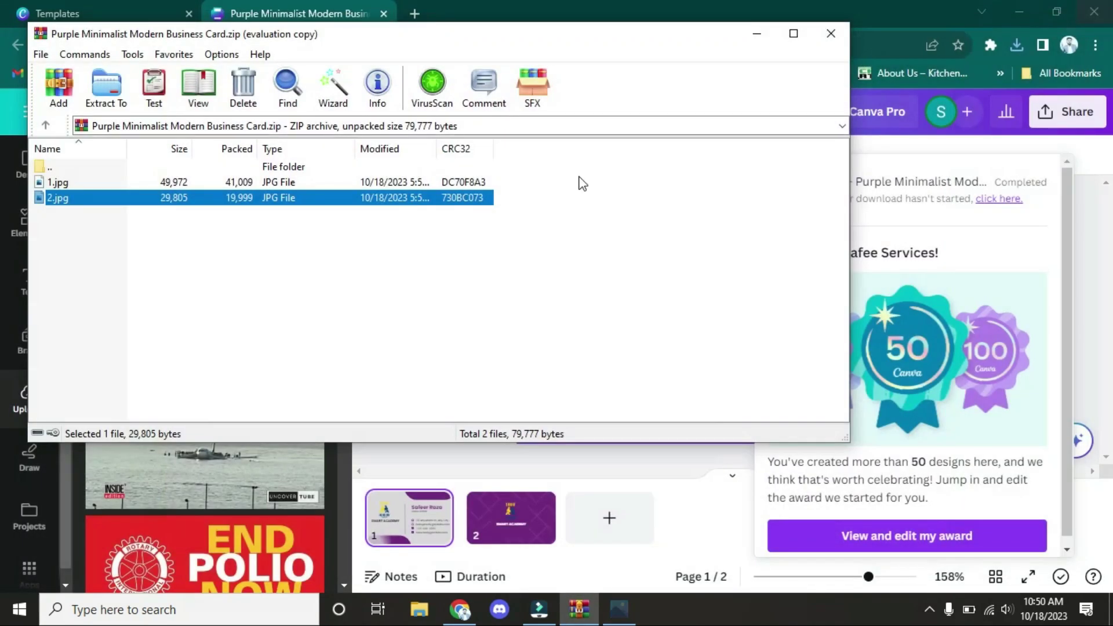
click(832, 33)
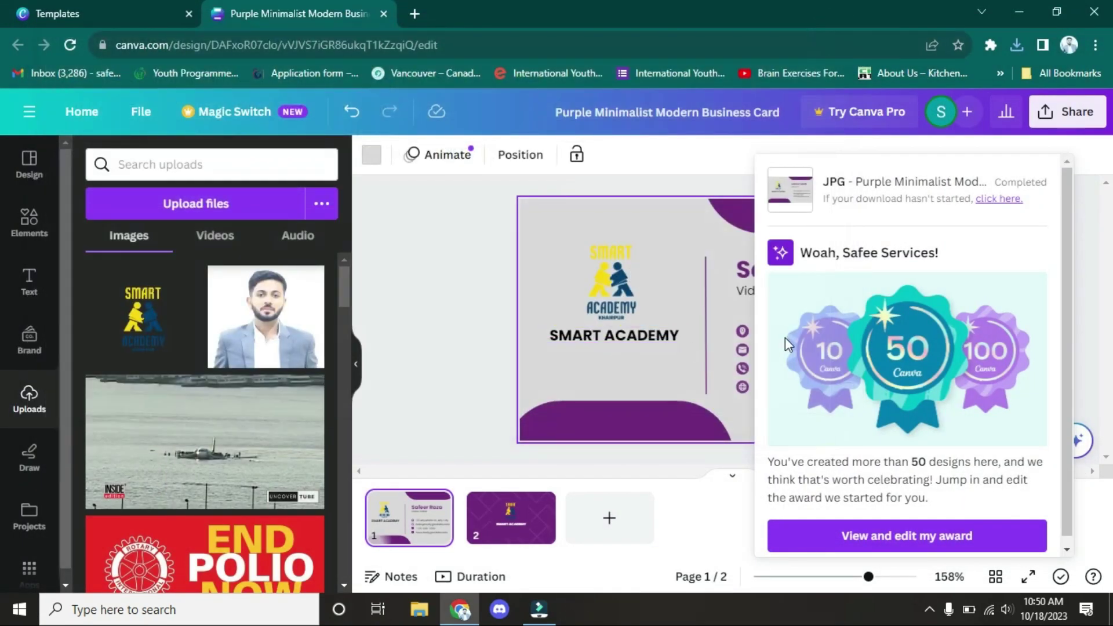